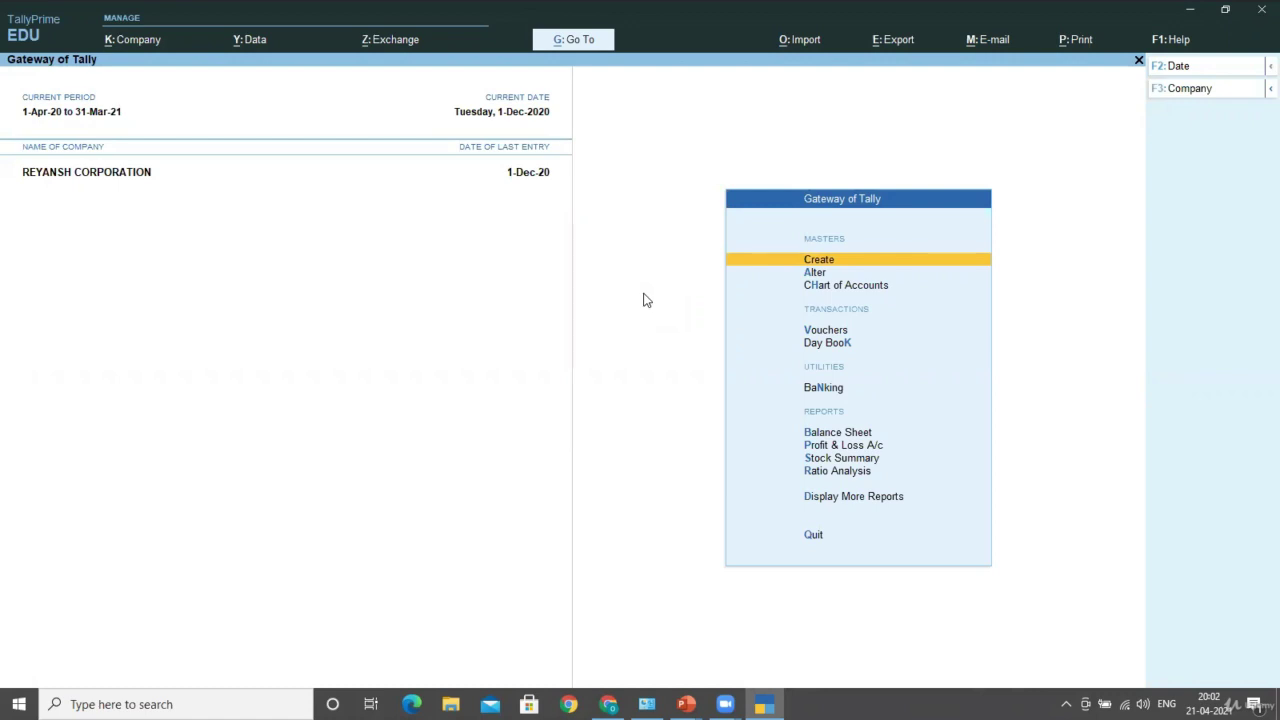
Step: Open the Trial Balance from the additional reports of the Gateway of Tally
key("Down")
key("Down")
key("Down")
key("Down")
key("Down")
key("Down")
key("Down")
key("Up")
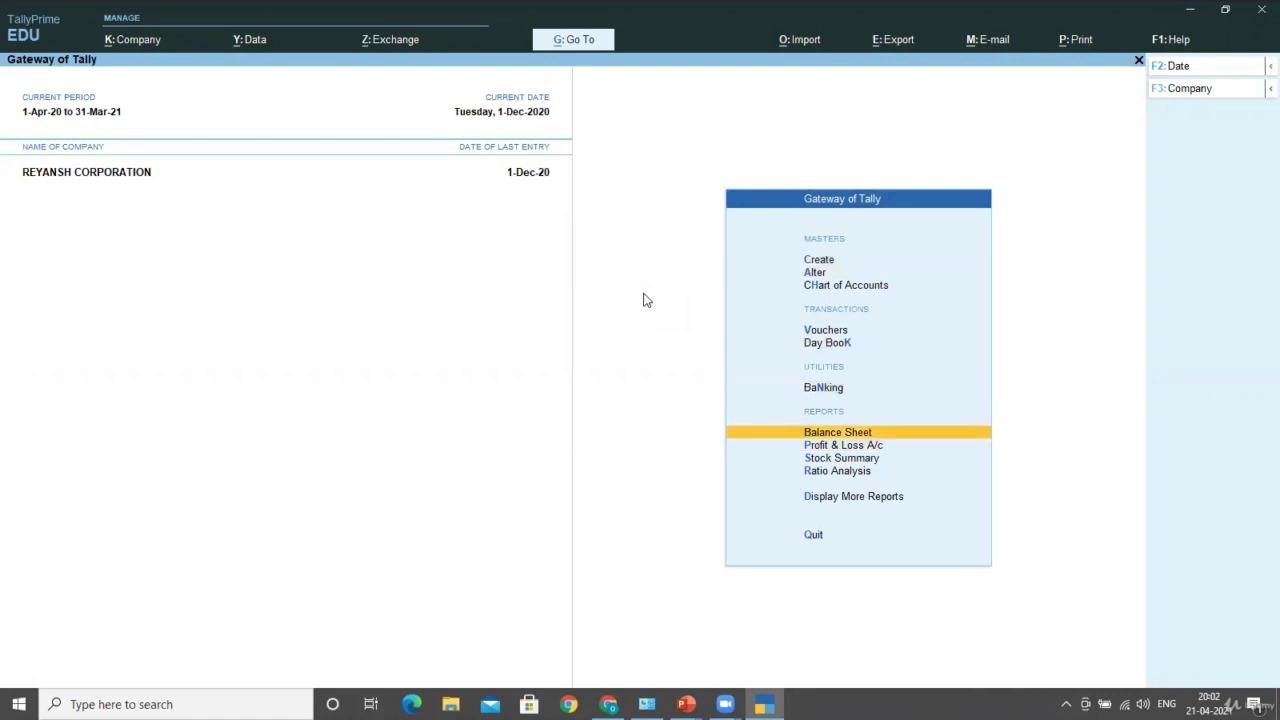
key("Down")
key("Down")
key("Down")
key("Down")
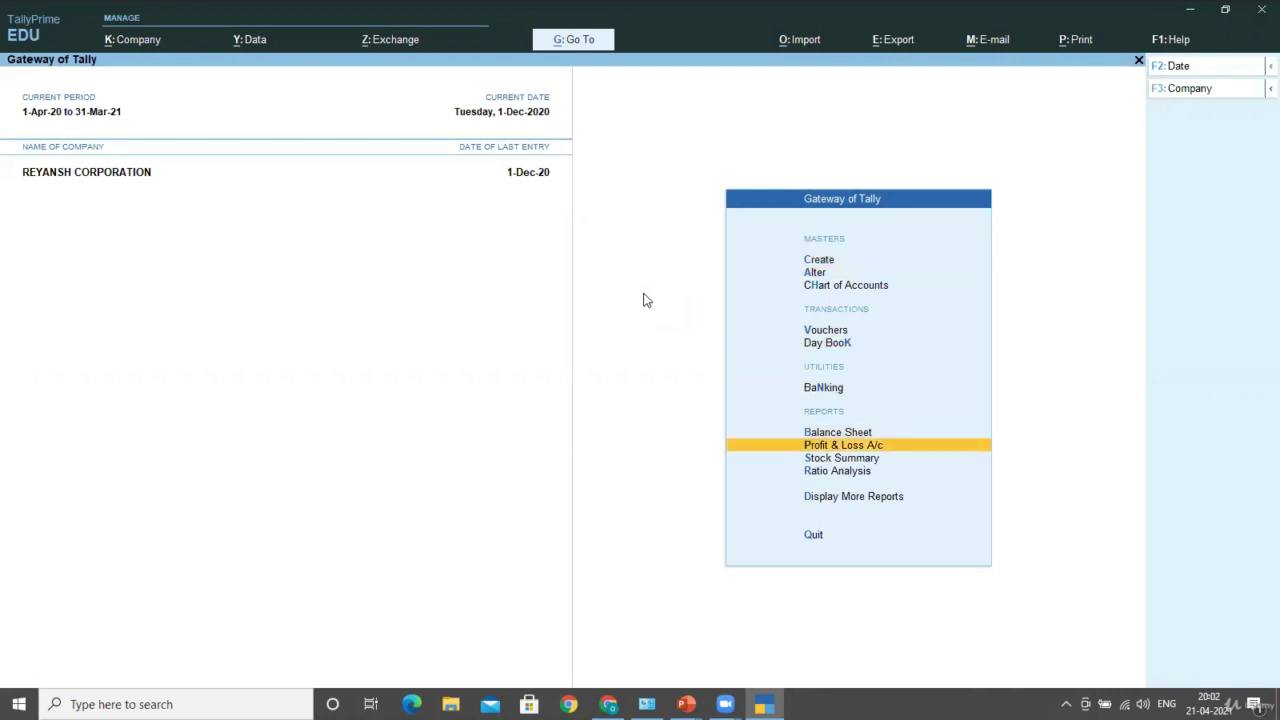
key("Return")
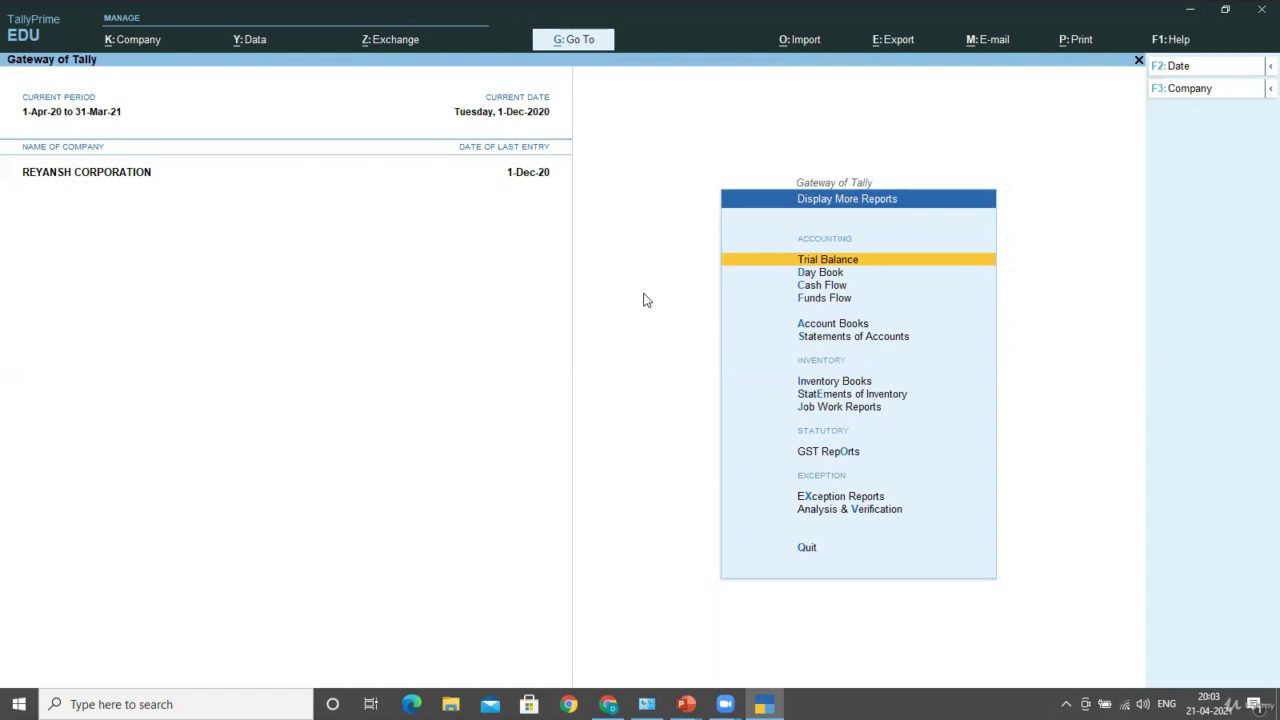
key("Return")
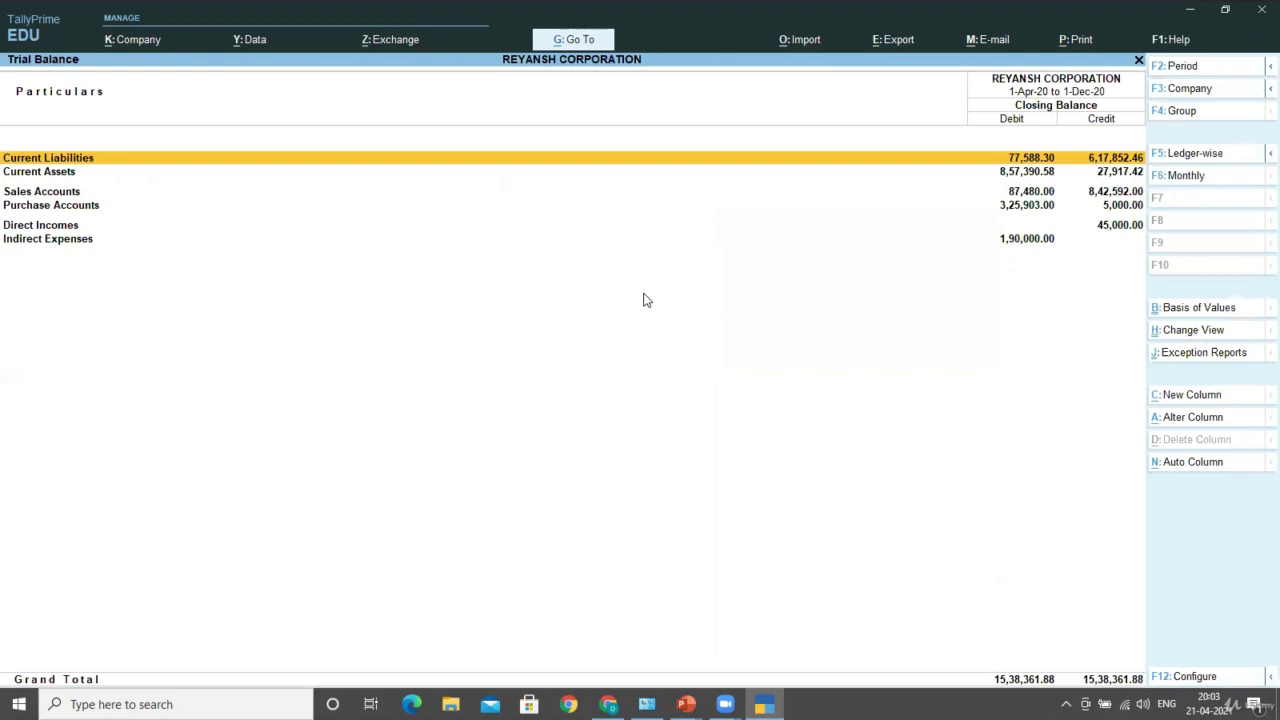
Step: Set the Trial Balance period from 1-4-2020 to 31-3-2021
key("F2")
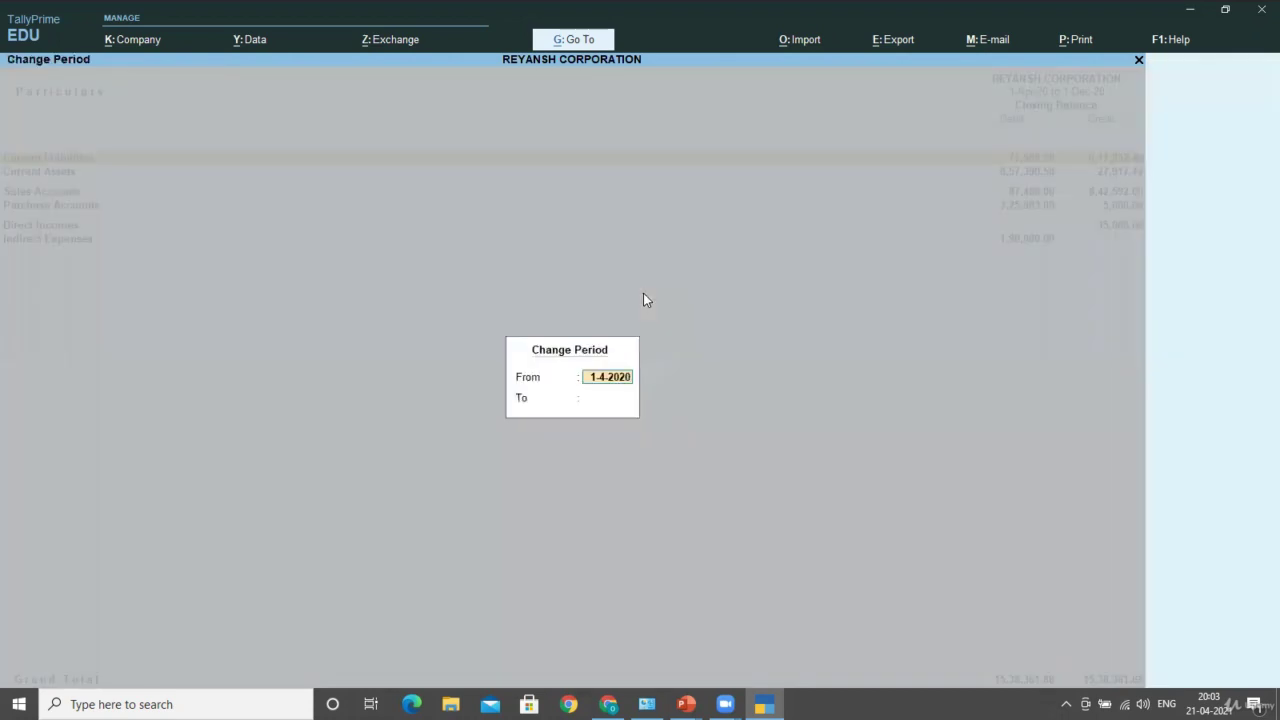
type("1-4")
key("Return")
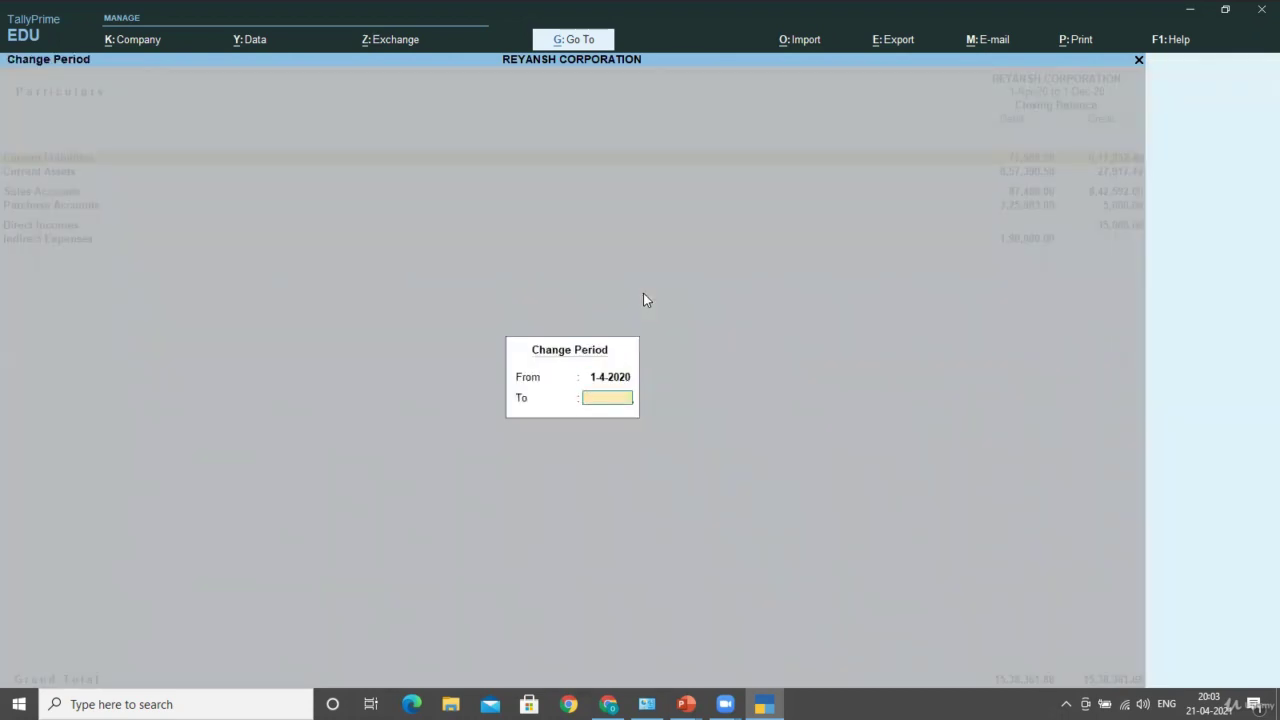
type("31-3")
key("Return")
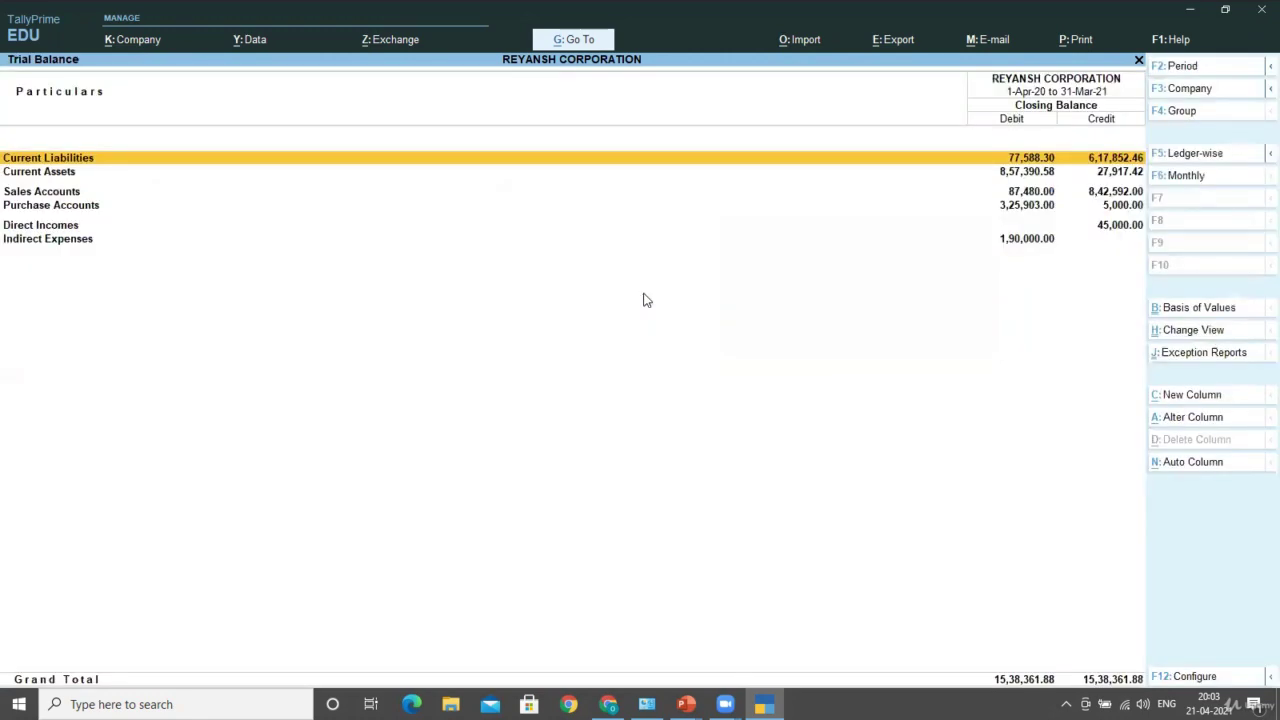
Step: Expand the Trial Balance to its detailed format and go through the accounts under Current Liabilities
key("alt+F5")
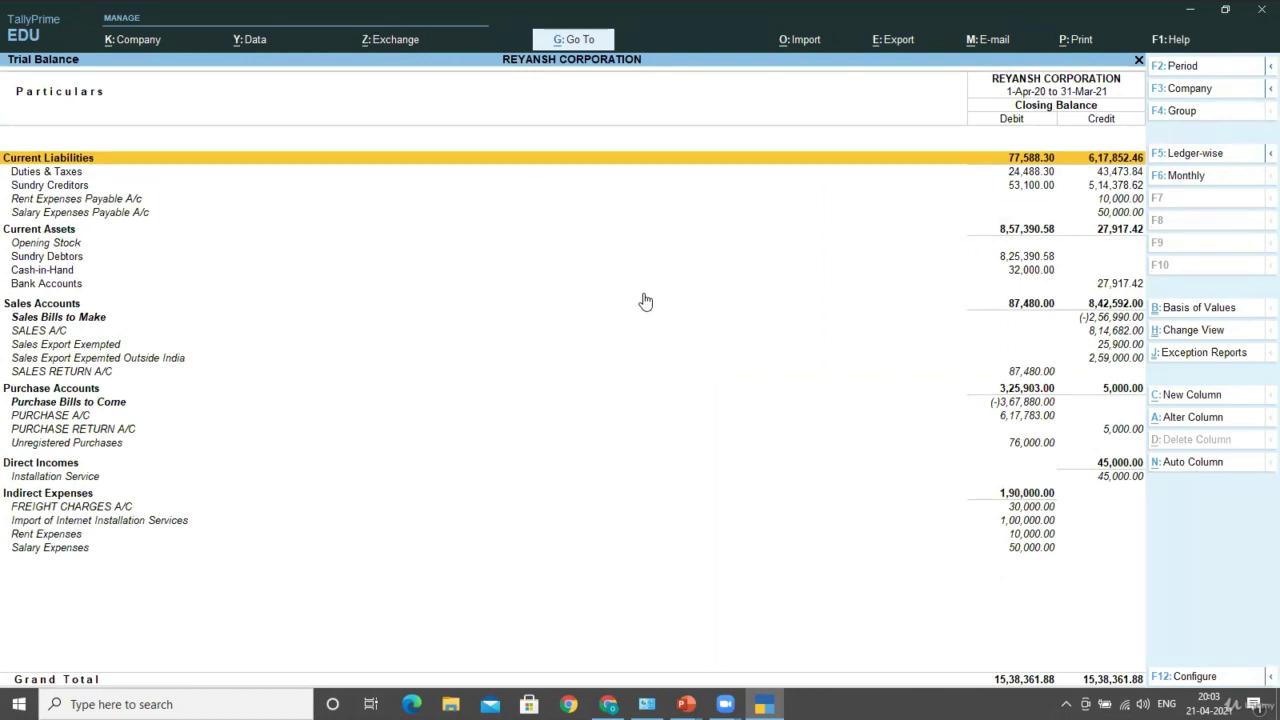
key("Down")
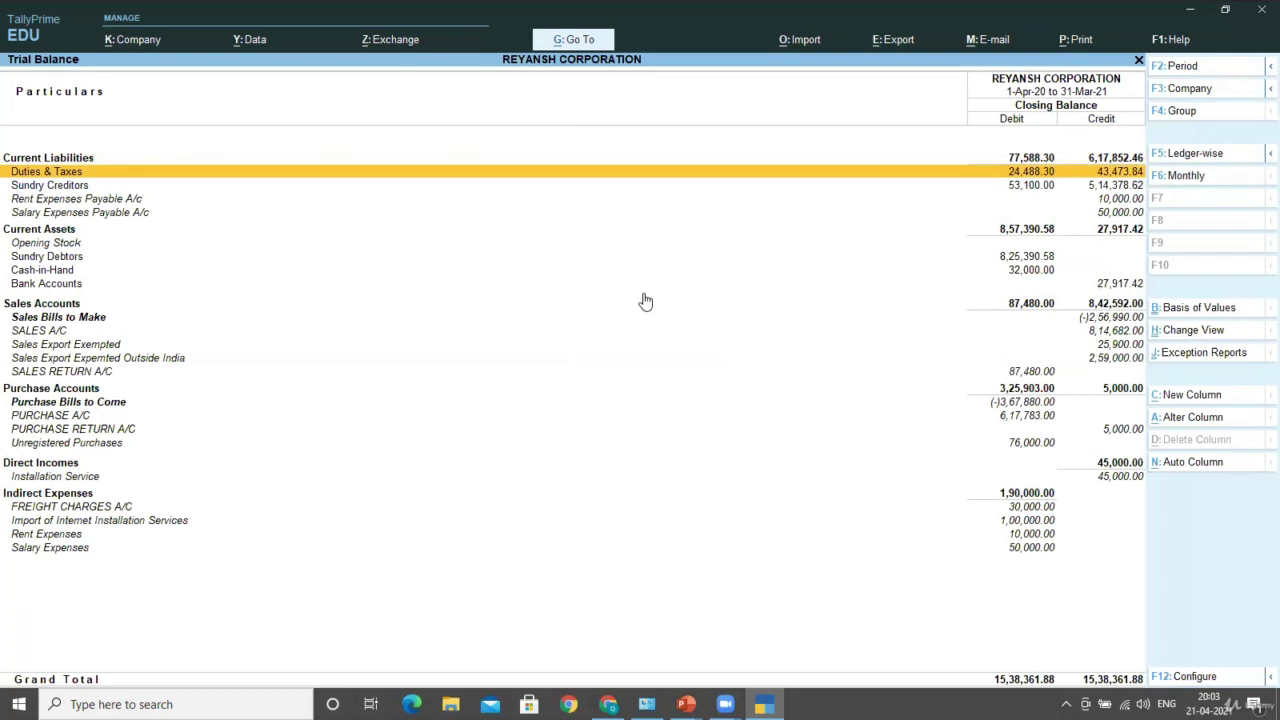
key("Down")
key("Down")
key("Down")
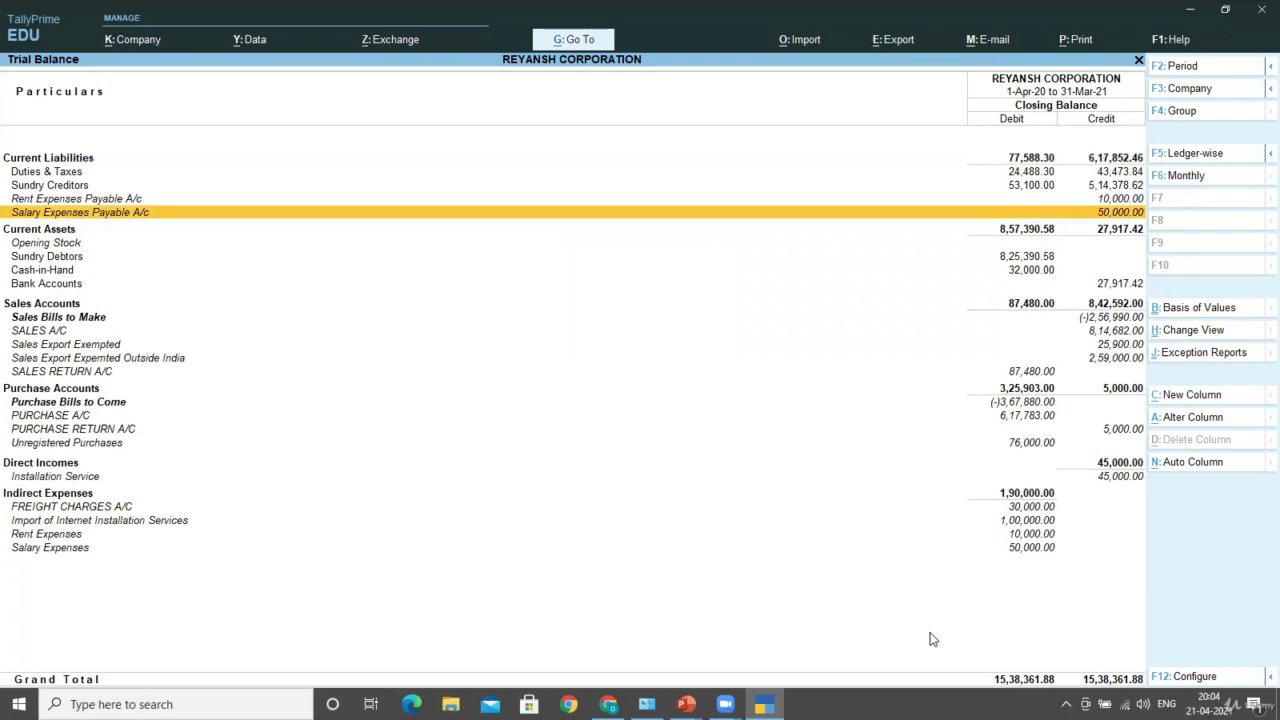
Step: Change the view from the Trial Balance to the related Receipts and Payments report
left_click(1203, 331)
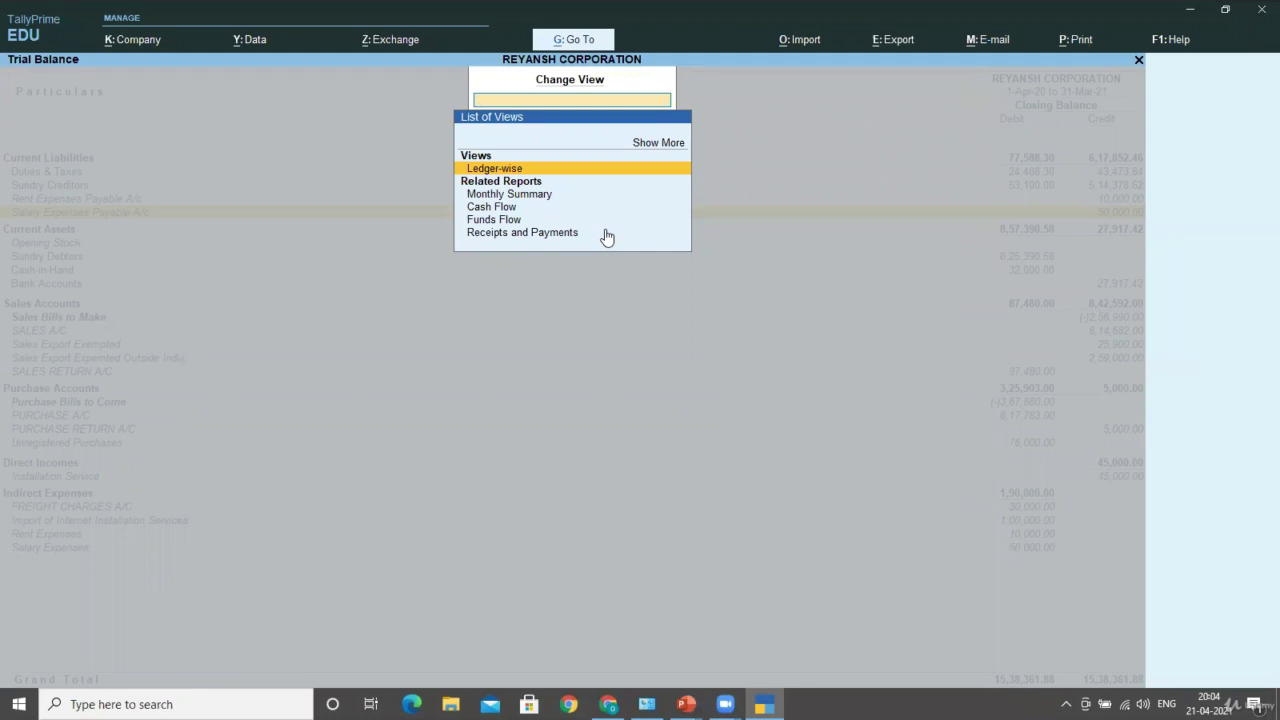
key("Down")
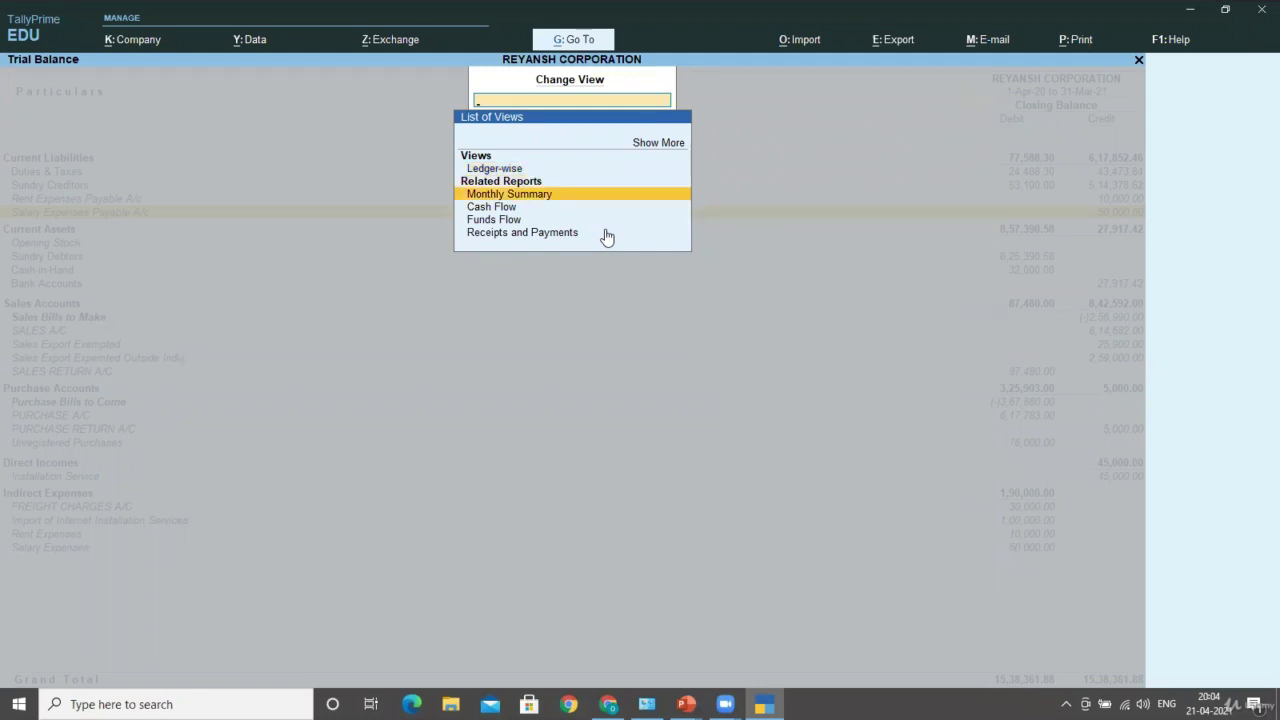
key("Down")
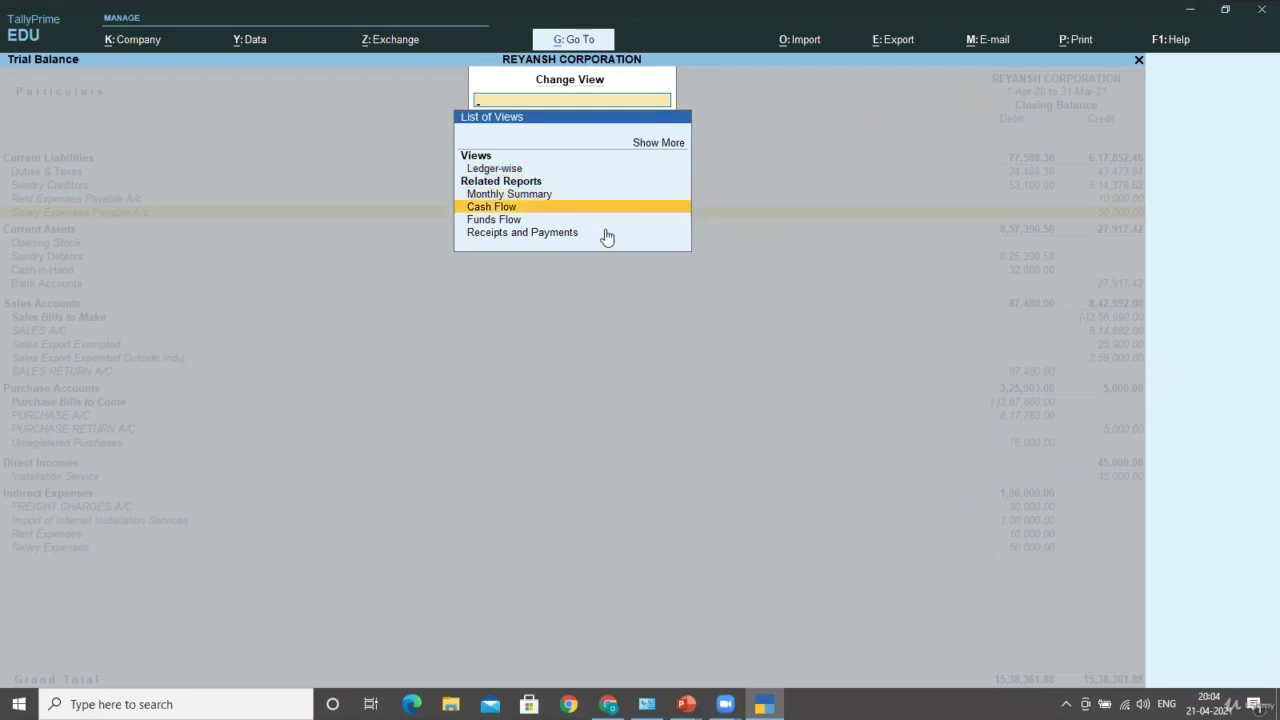
key("Down")
key("Down")
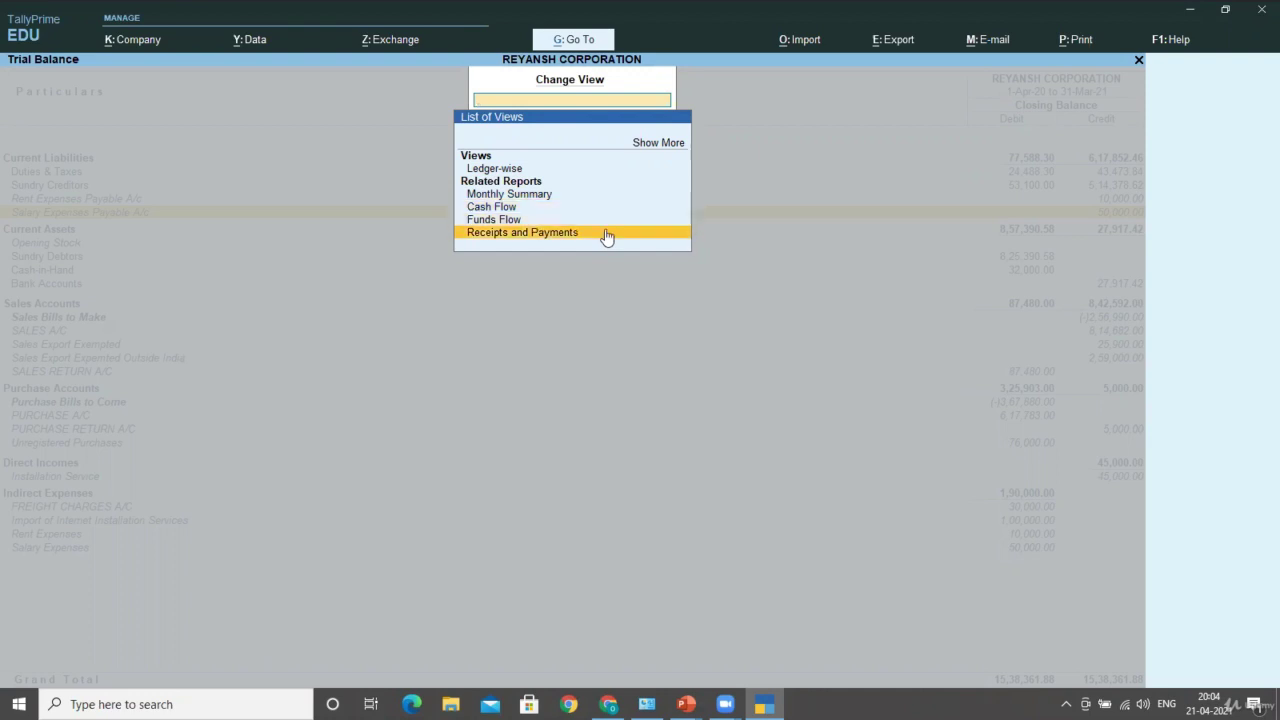
key("Return")
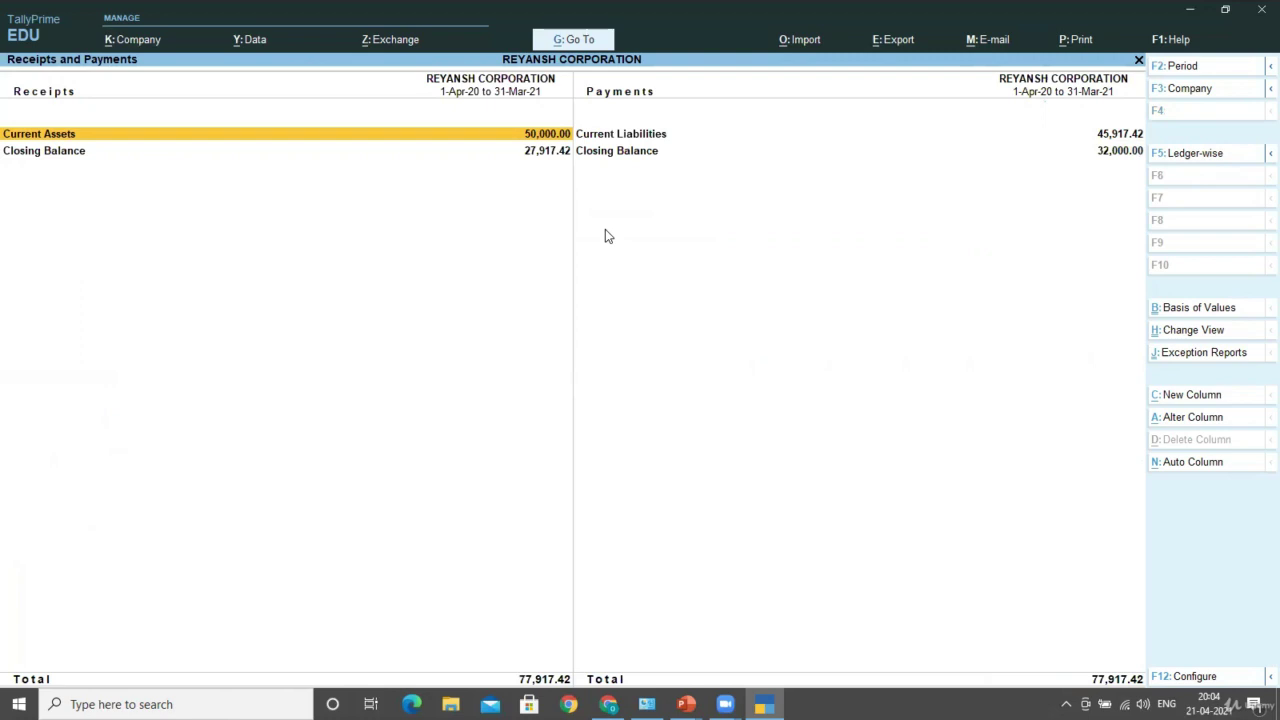
Step: Expand the Receipts and Payments report in detail, examine entries on both sides, and return to the Trial Balance
key("alt+F5")
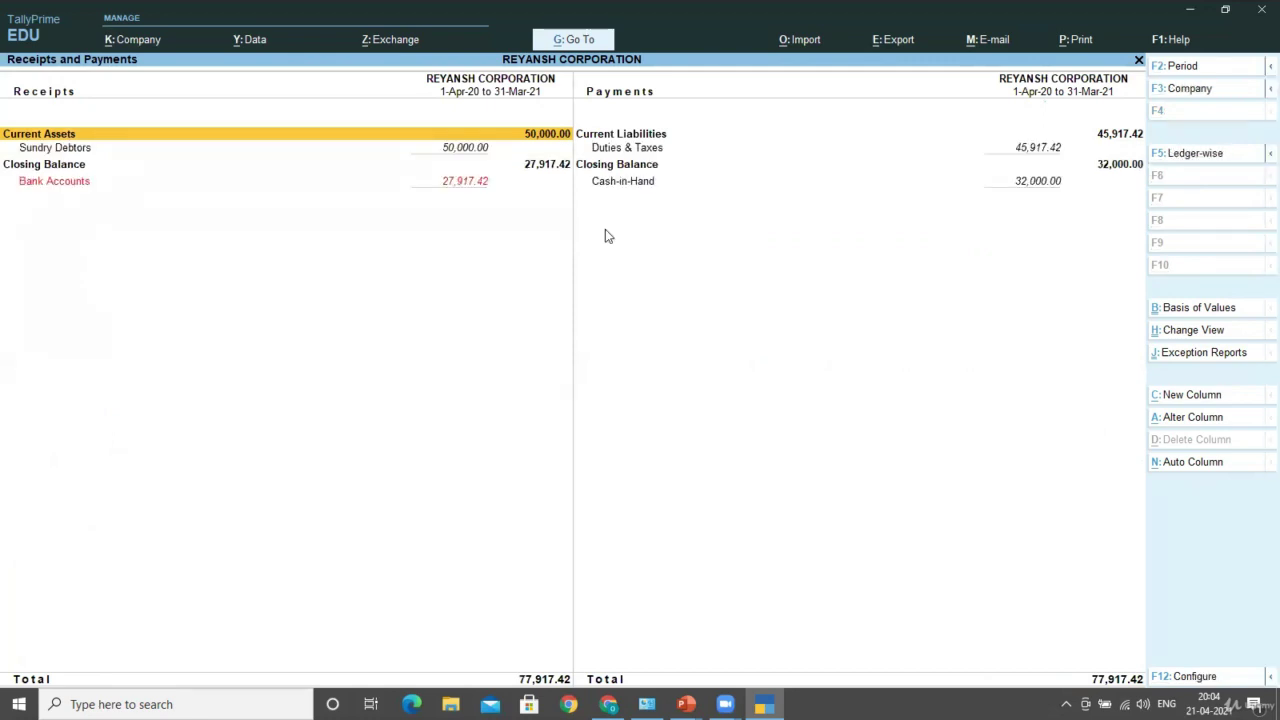
key("Down")
key("Down")
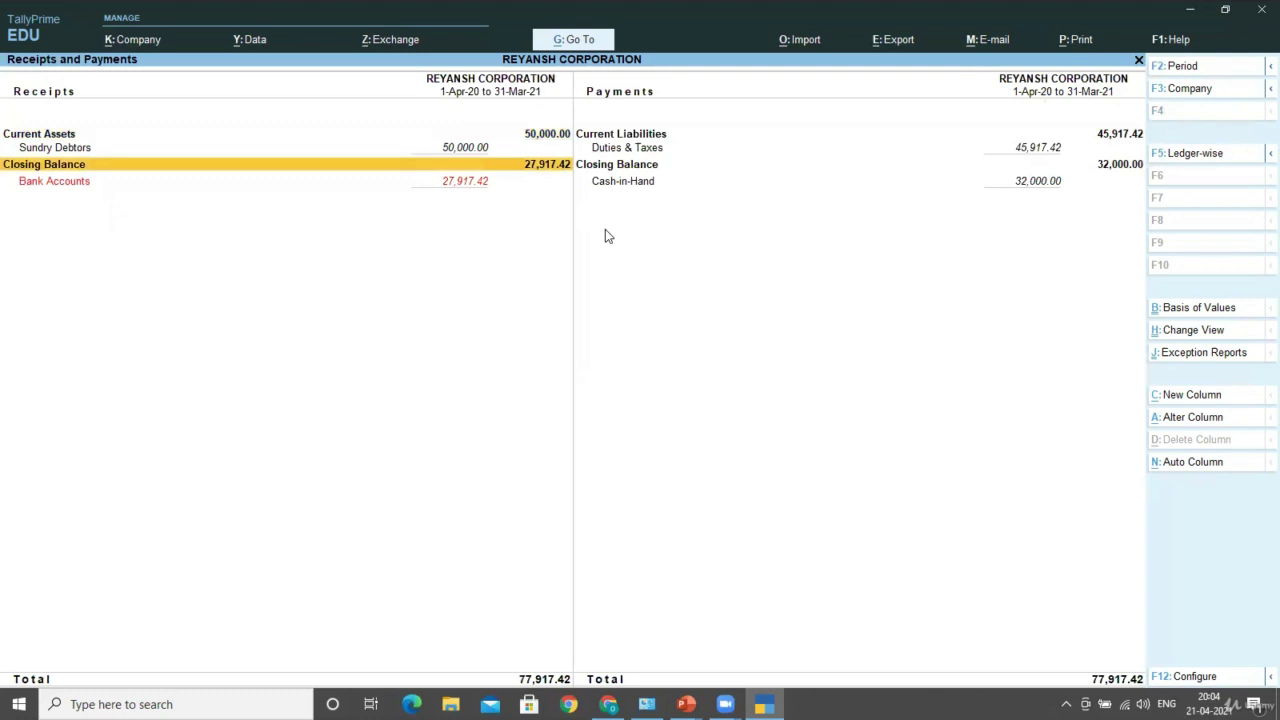
key("Down")
key("Right")
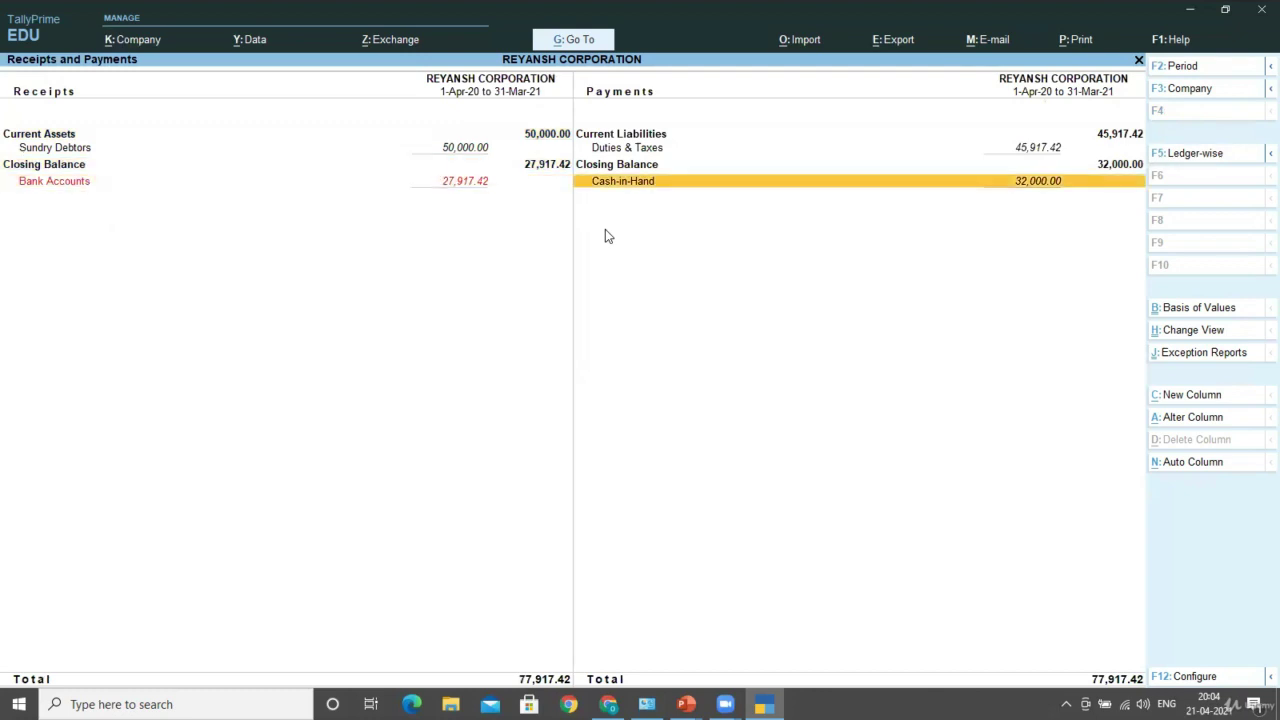
key("Up")
key("Up")
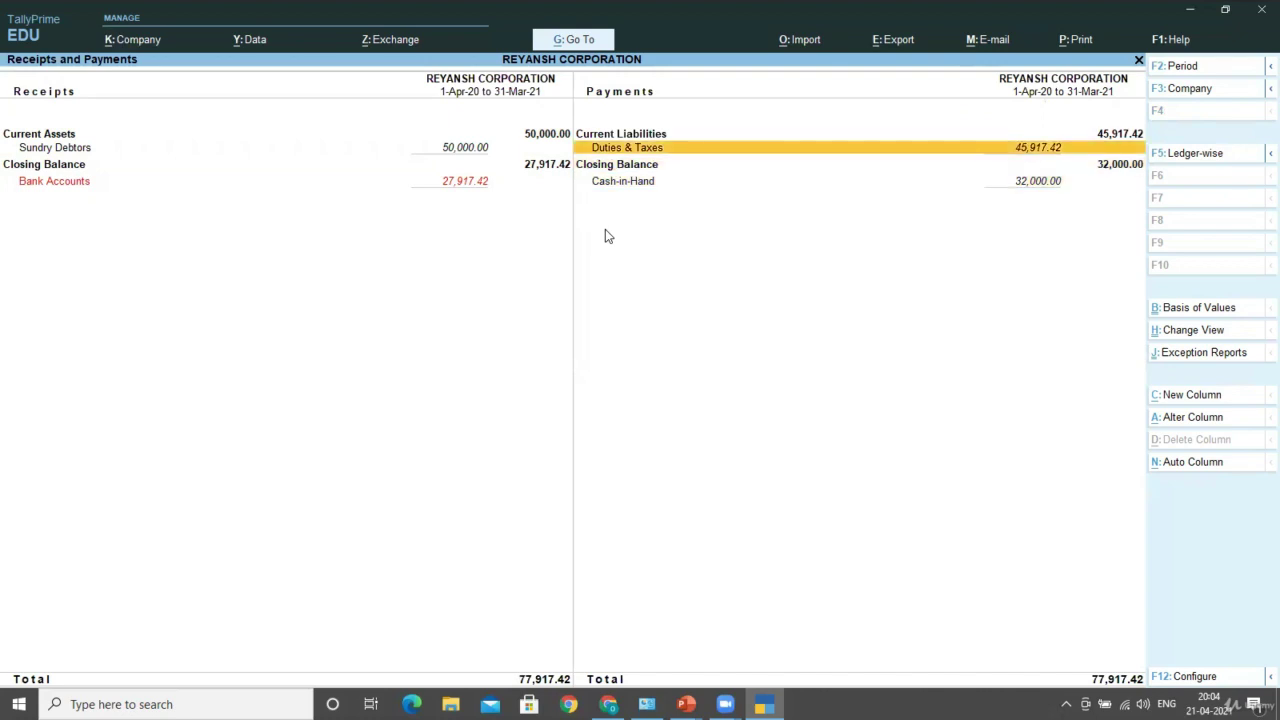
key("Escape")
Step: Examine the Trial Balance lines from Current Assets through Sales Accounts to Purchase Bills to Come
key("Down")
key("Down")
key("Down")
key("Down")
key("Down")
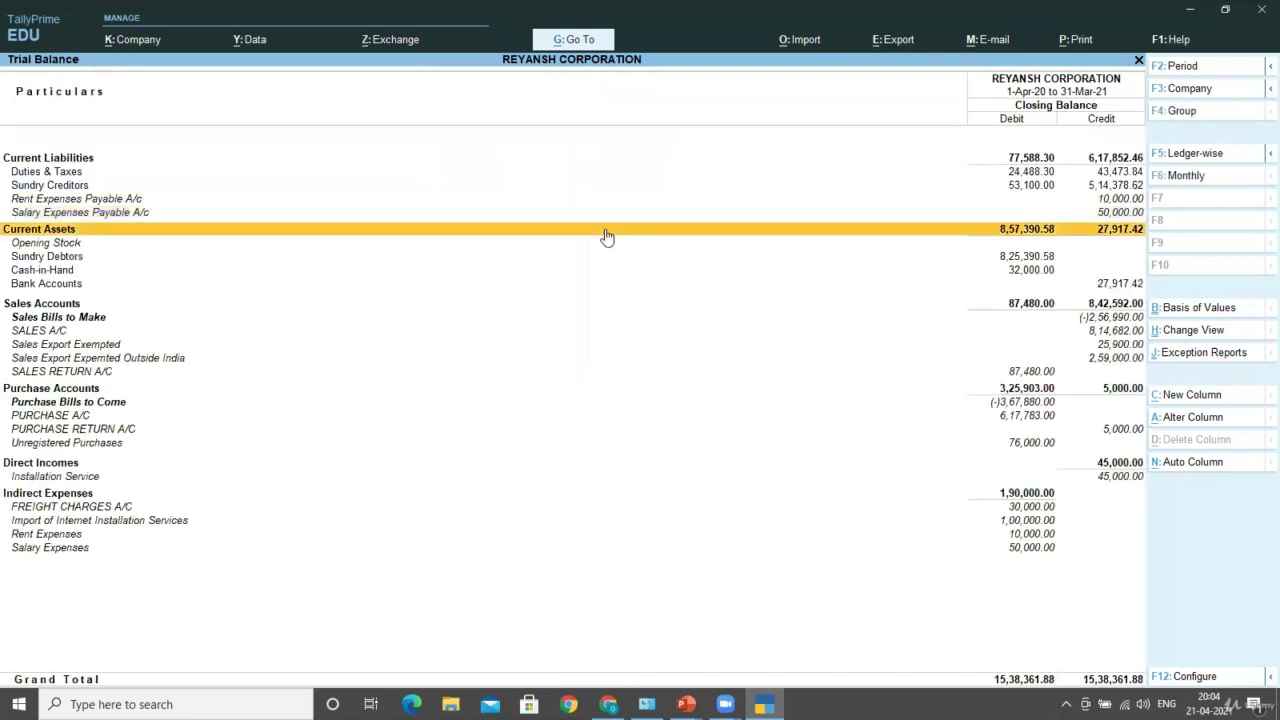
key("Down")
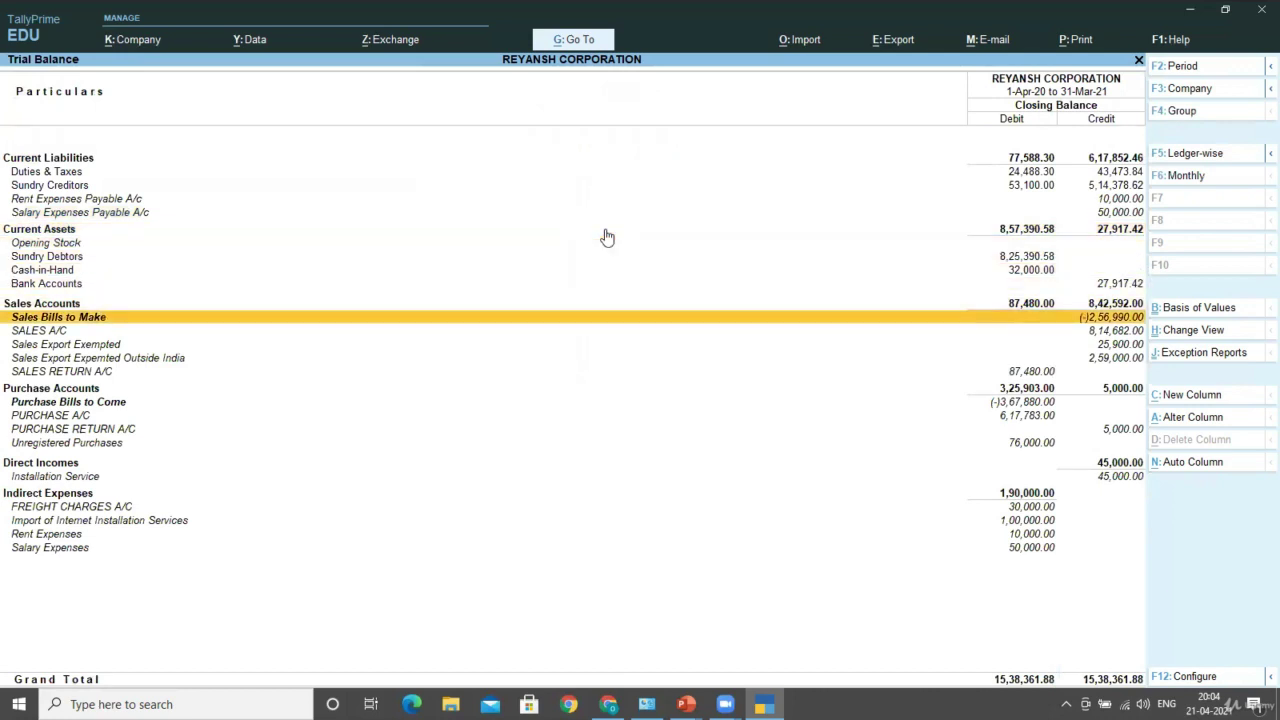
key("Down")
key("Down")
key("Down")
key("Down")
key("Down")
key("Down")
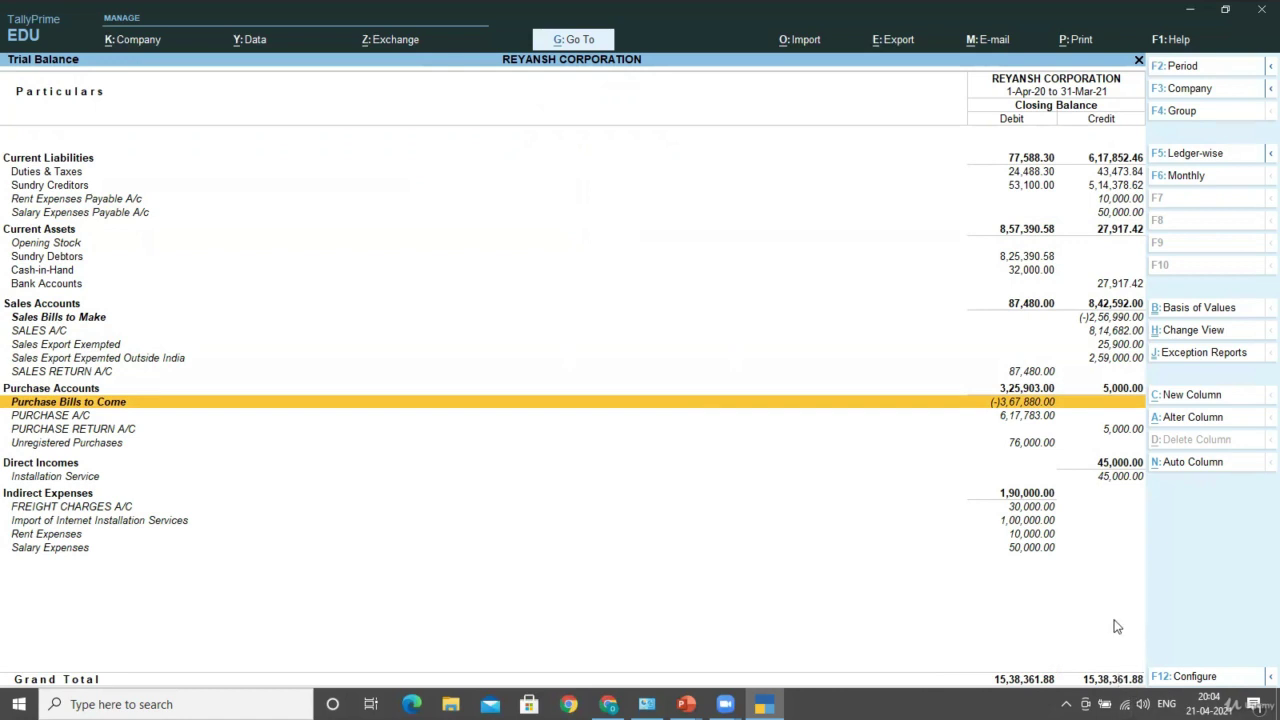
Step: Apply Yearly auto-repeat columns to the Trial Balance, choosing Yes for showing the total column
left_click(1200, 464)
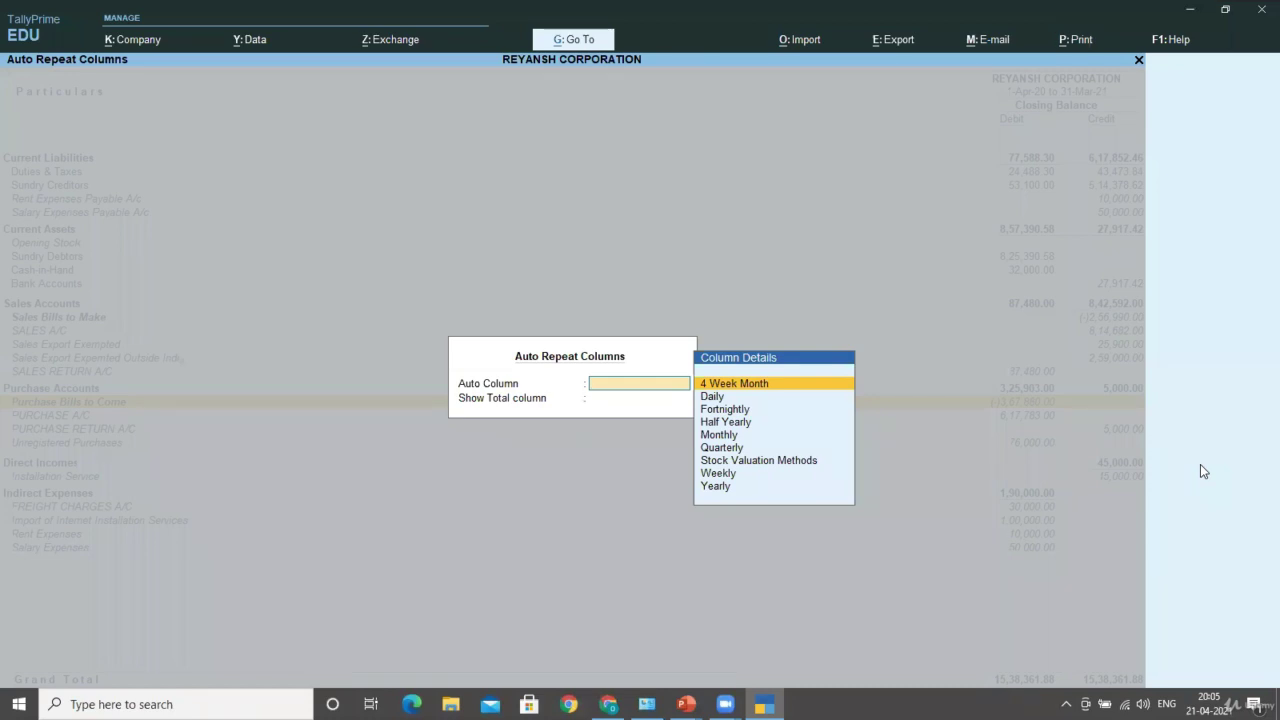
key("Down")
key("Down")
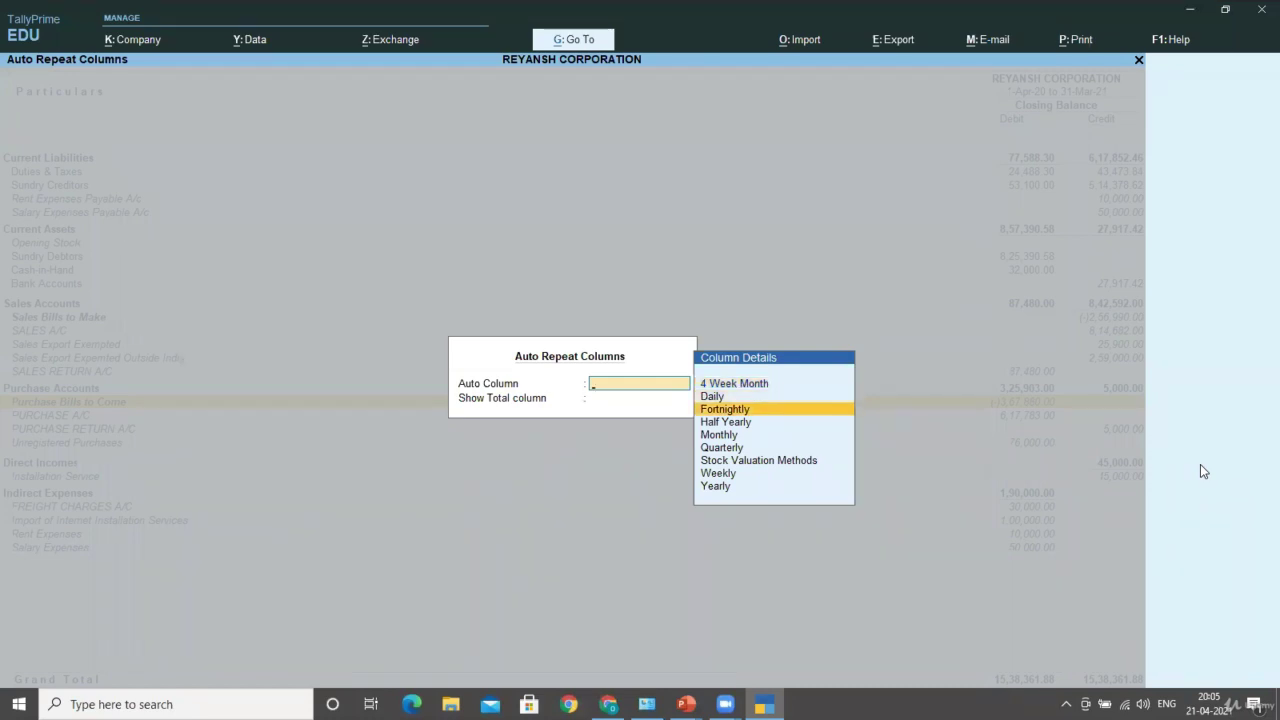
key("Up")
key("Down")
key("Down")
key("Down")
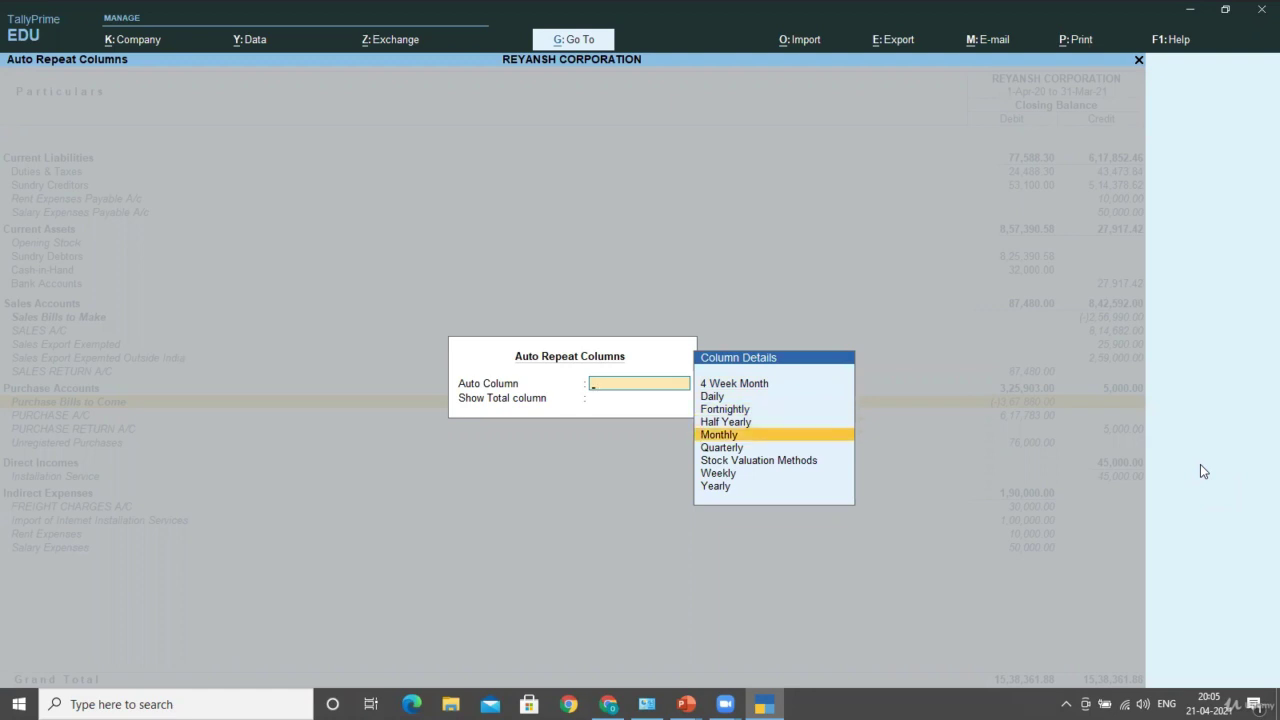
key("Down")
key("Down")
key("Down")
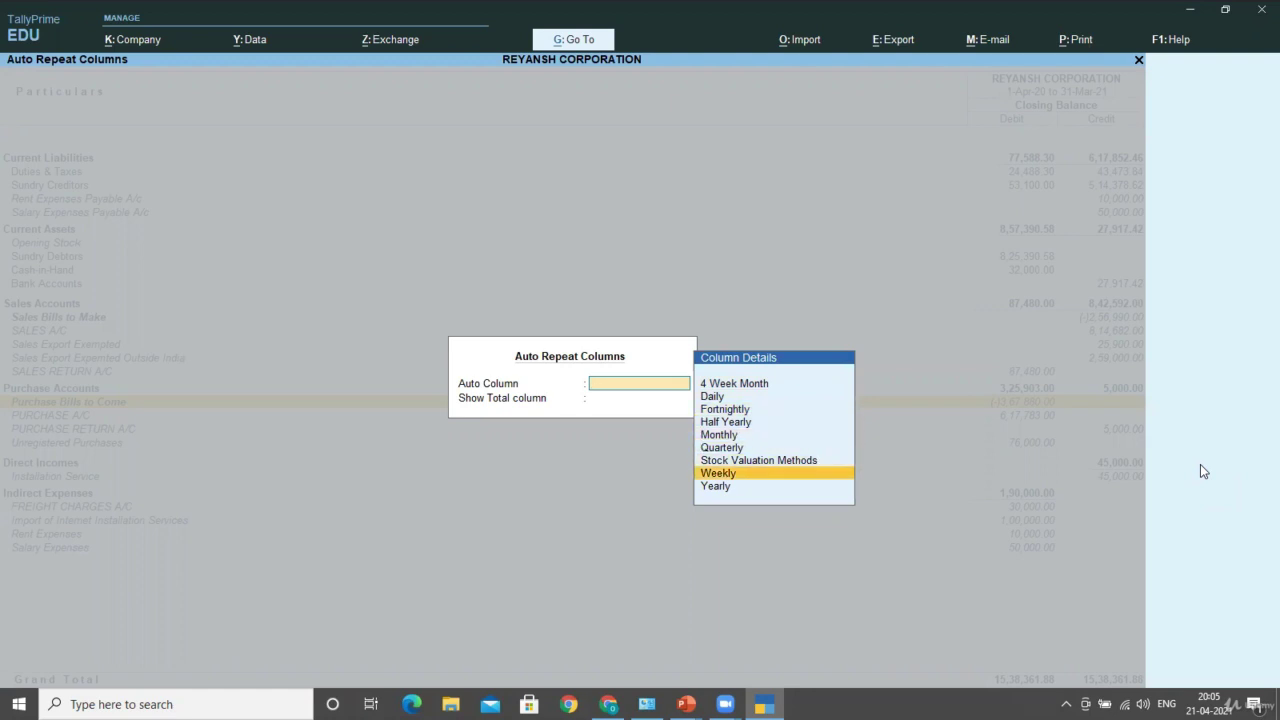
key("Down")
key("Return")
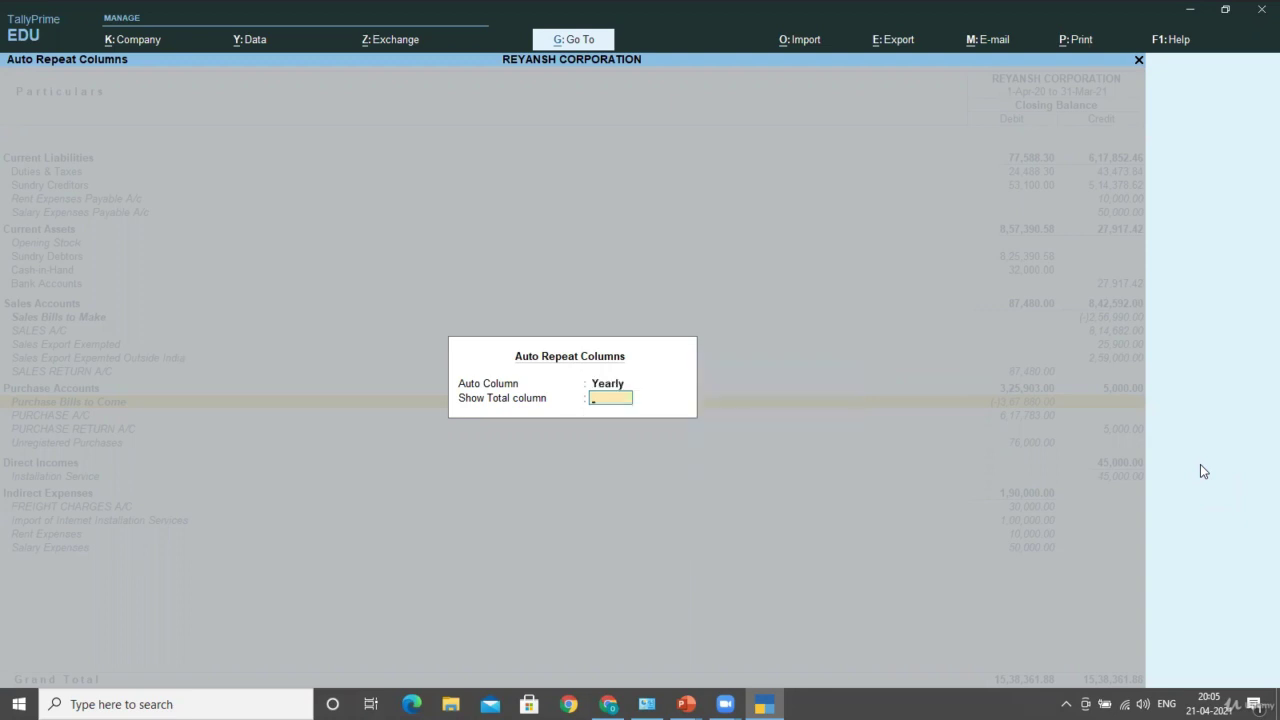
key("Return")
key("Return")
key("Down")
key("Down")
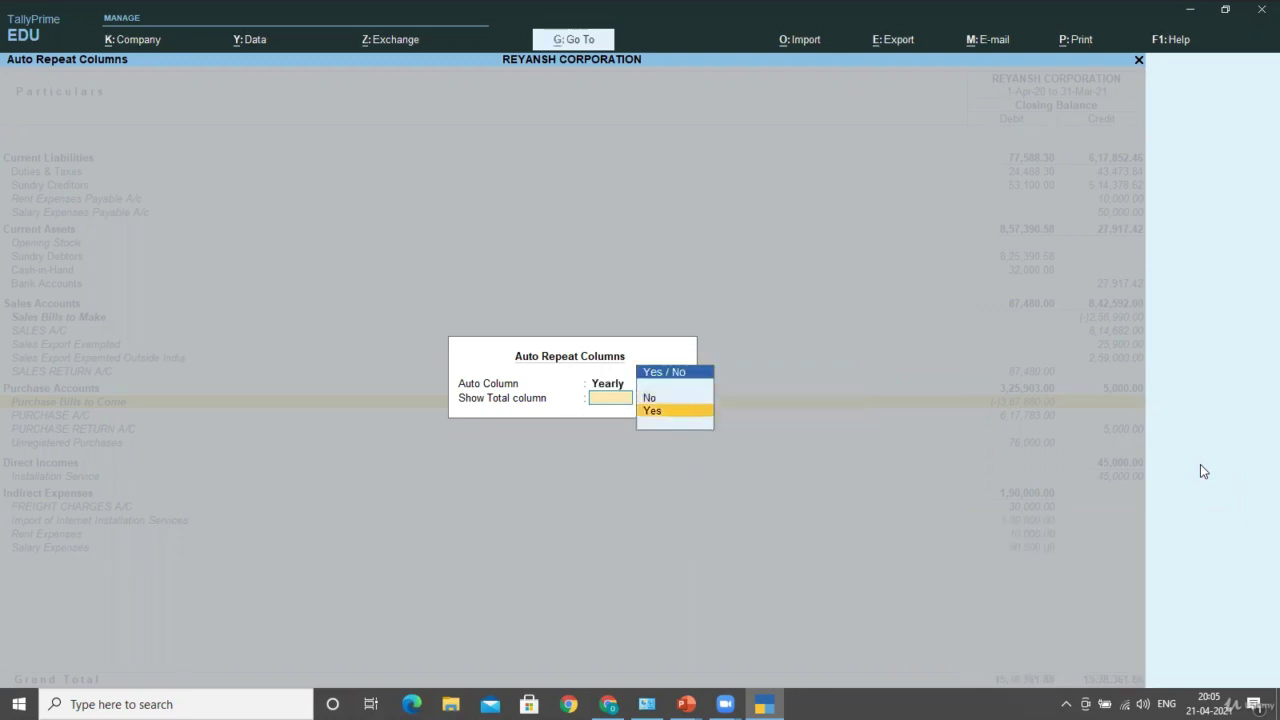
key("Return")
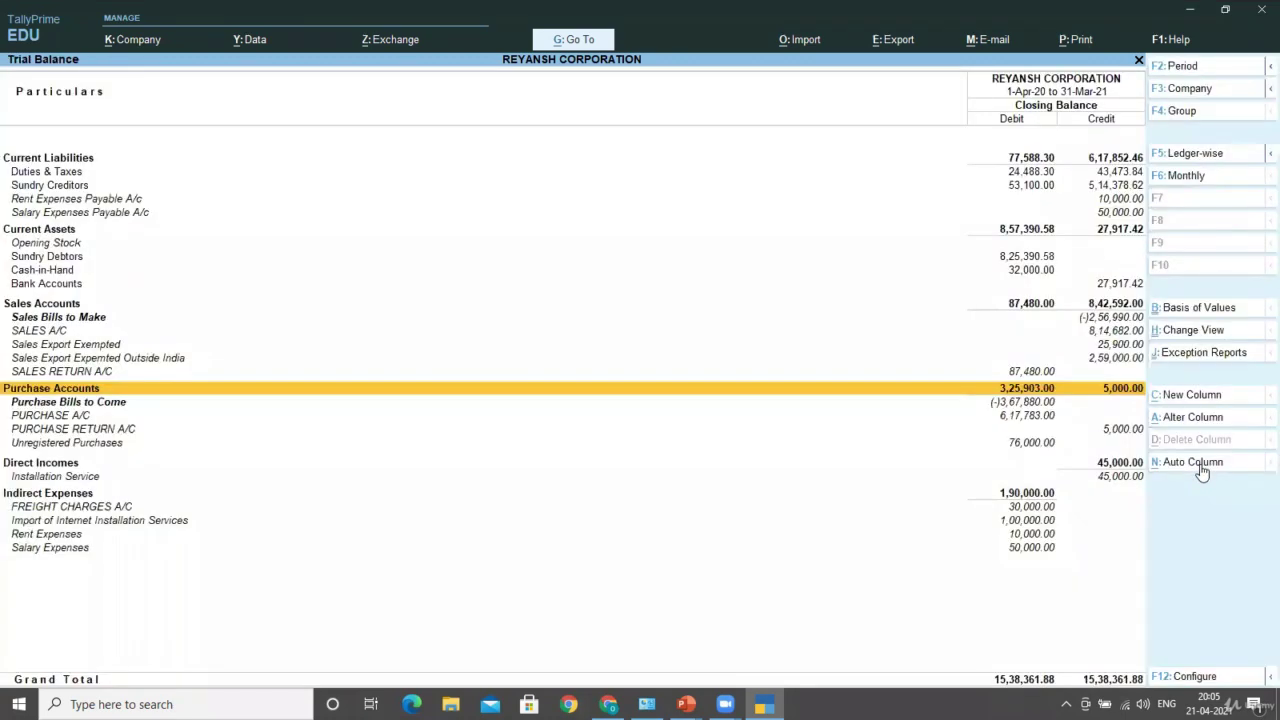
Step: Go through the remaining lines down to Indirect Expenses, then view and close the Trial Balance print preview
key("Down")
key("Down")
key("Down")
key("Down")
key("Down")
key("Down")
key("Down")
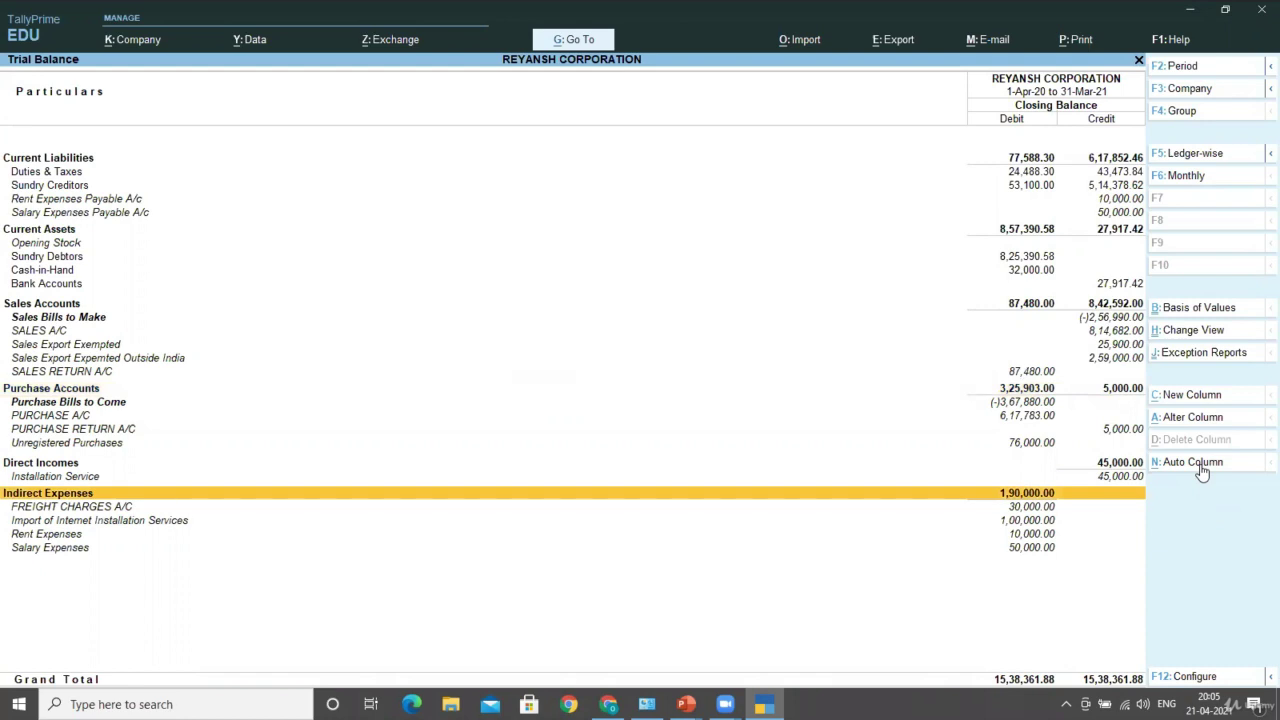
key("ctrl+p")
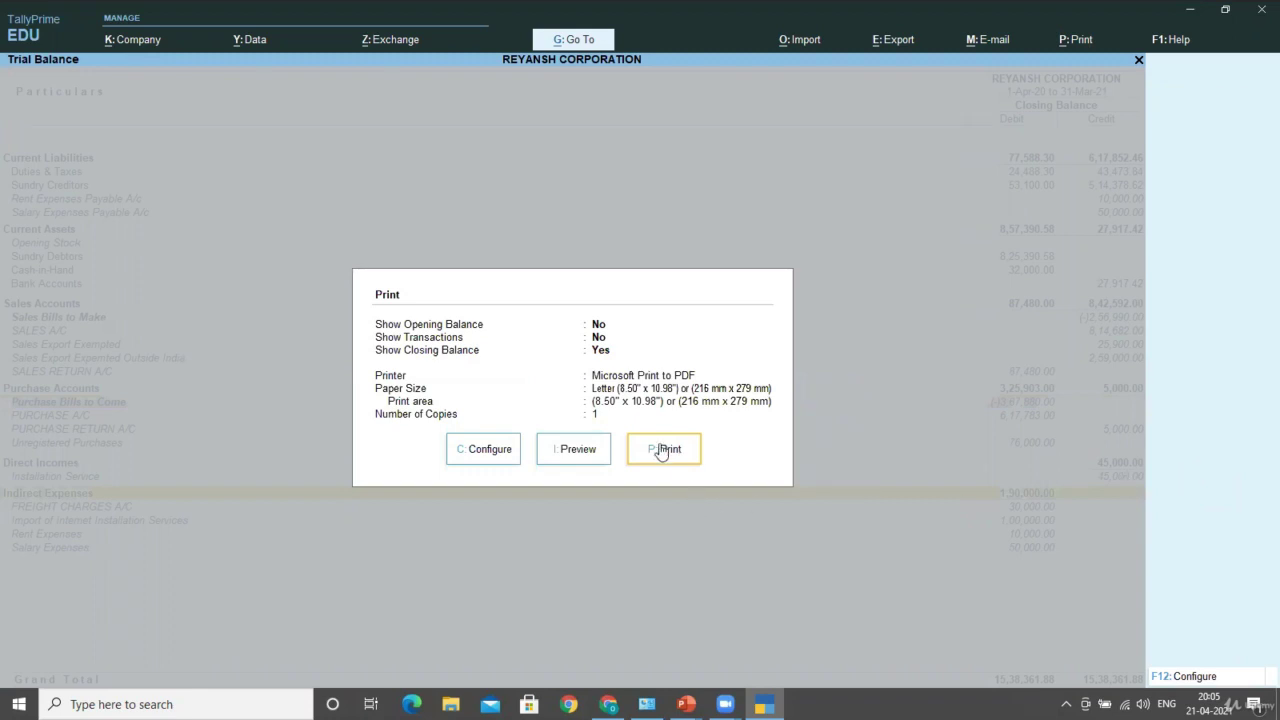
left_click(578, 449)
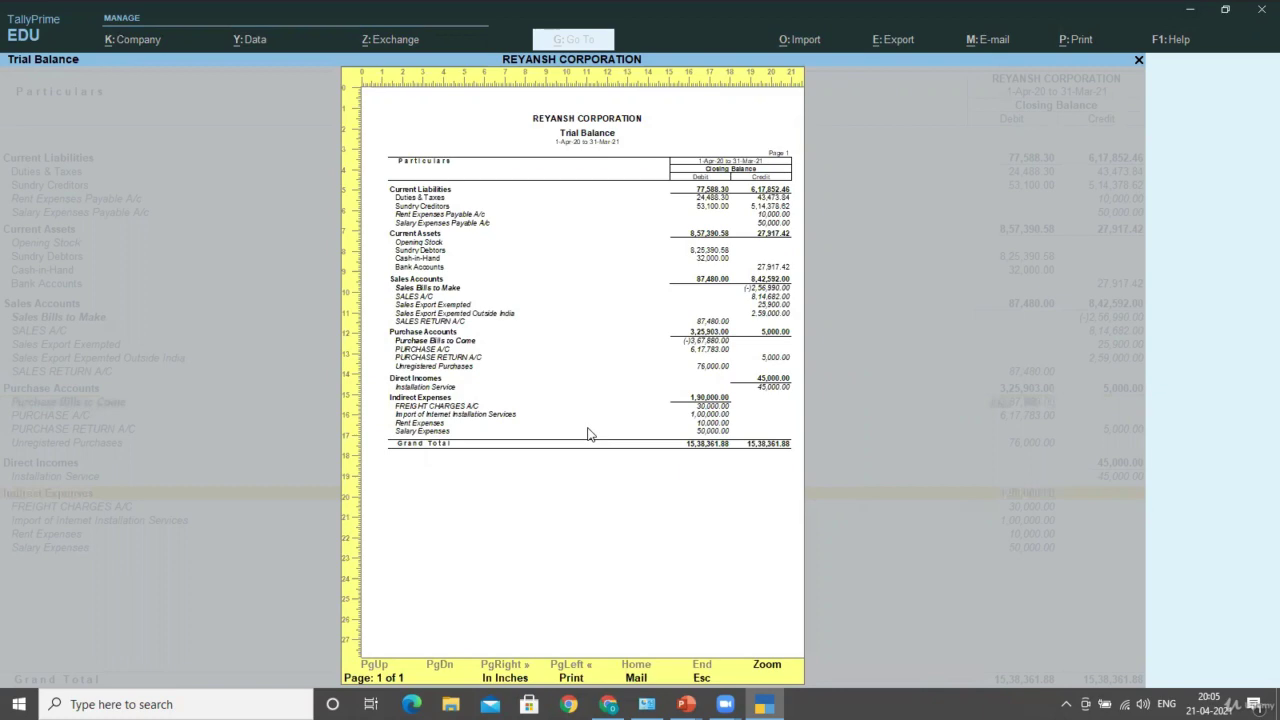
key("Escape")
key("Escape")
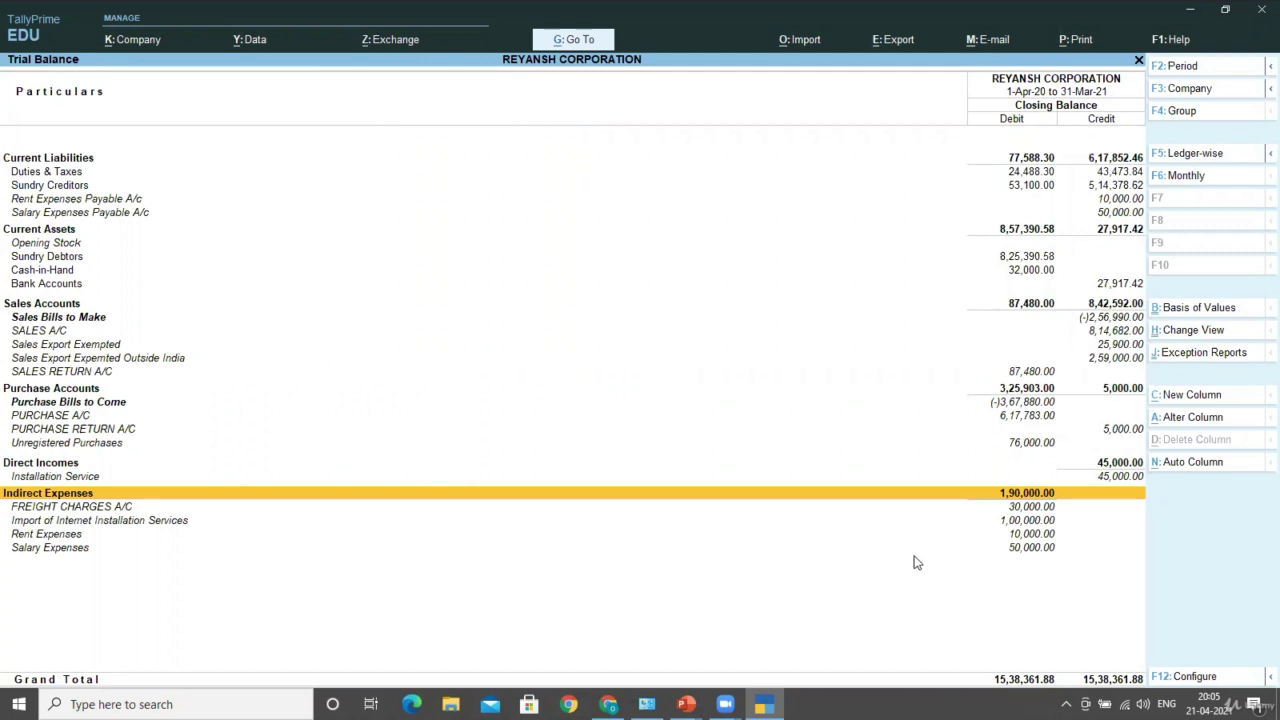
Step: Leave the Trial Balance and open the Profit & Loss A/c report from the Gateway of Tally
key("Escape")
key("Escape")
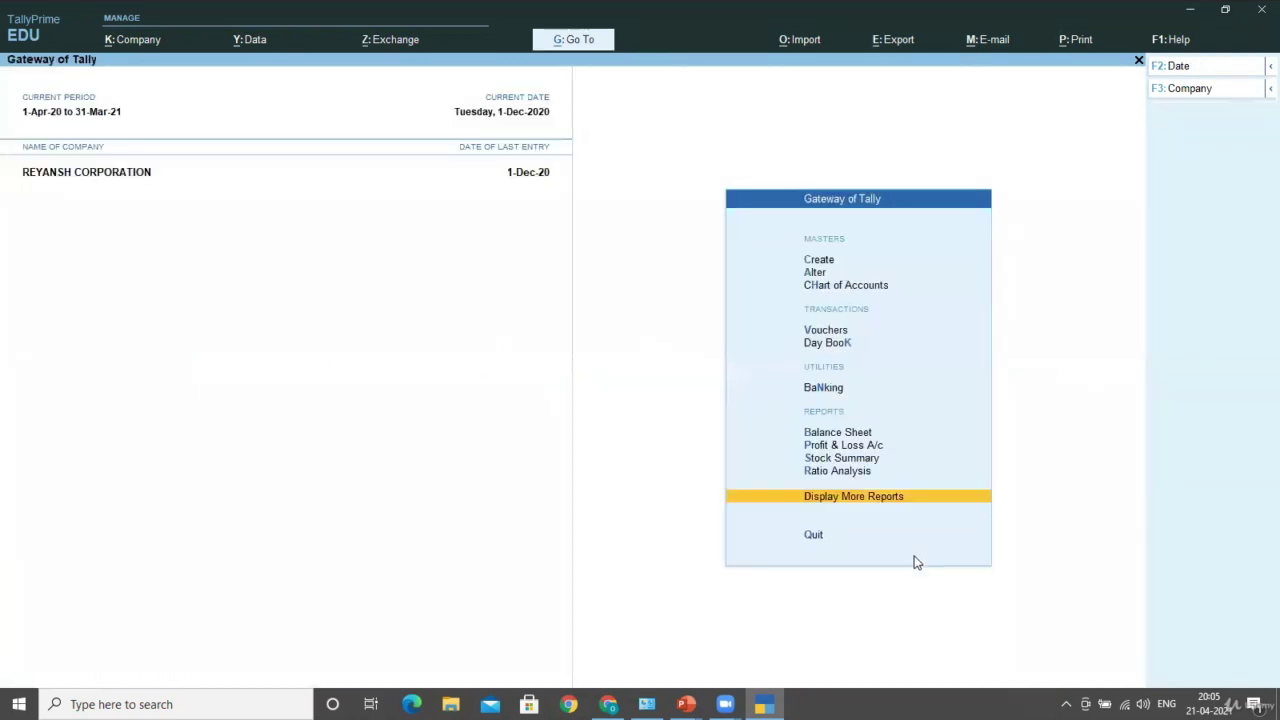
key("Up")
key("Up")
key("Up")
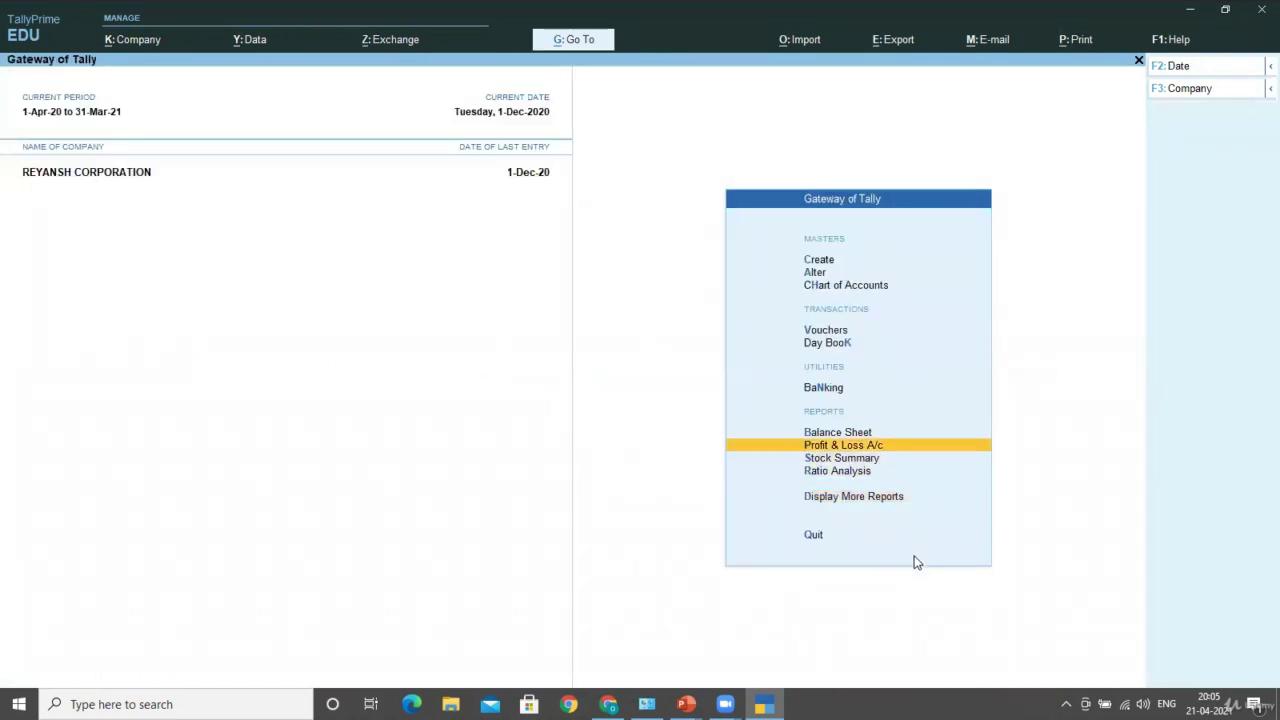
key("Return")
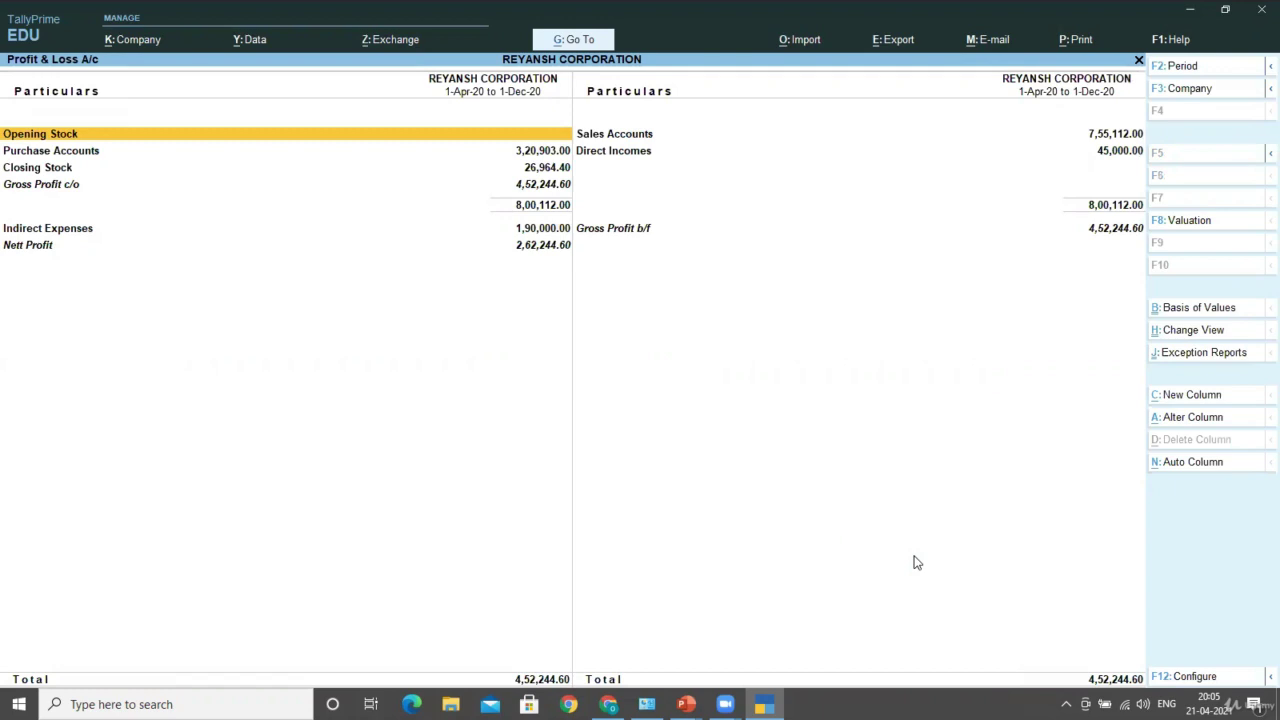
Step: Set the Profit & Loss A/c period to 1-4-2020 through 31-3-2021 and expand the report in detail
key("alt+F2")
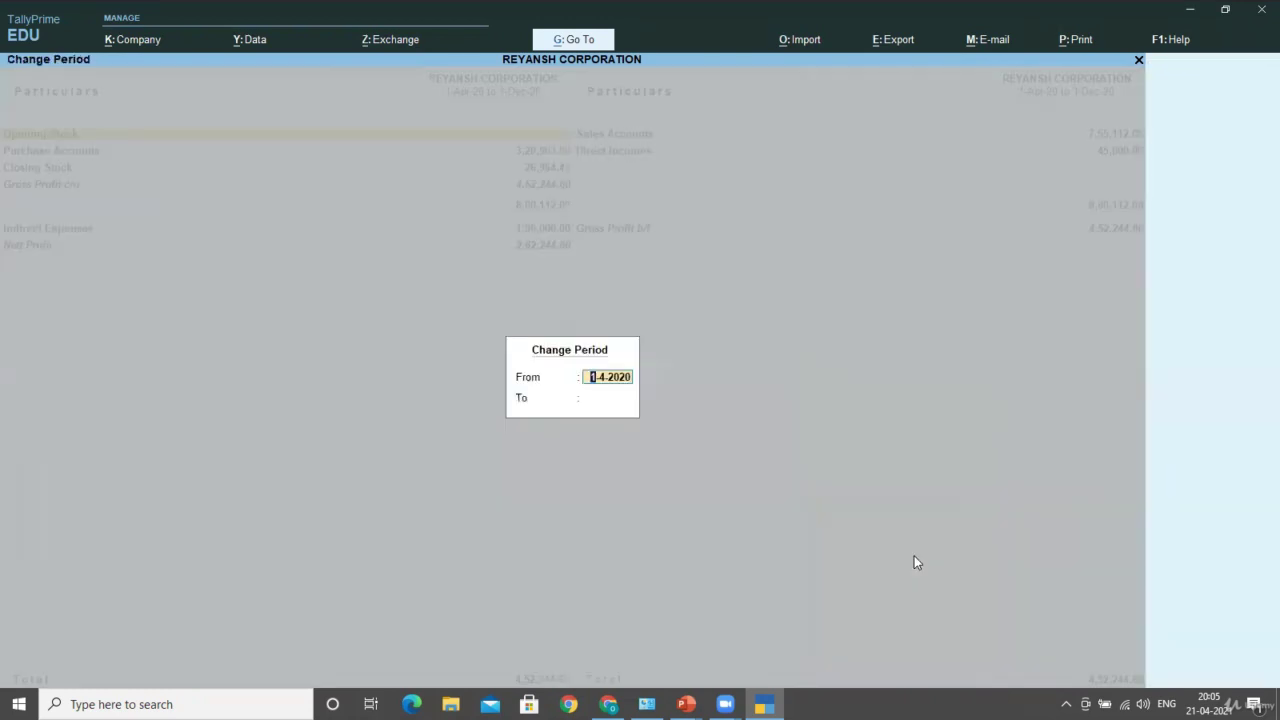
key("Return")
type("31-3")
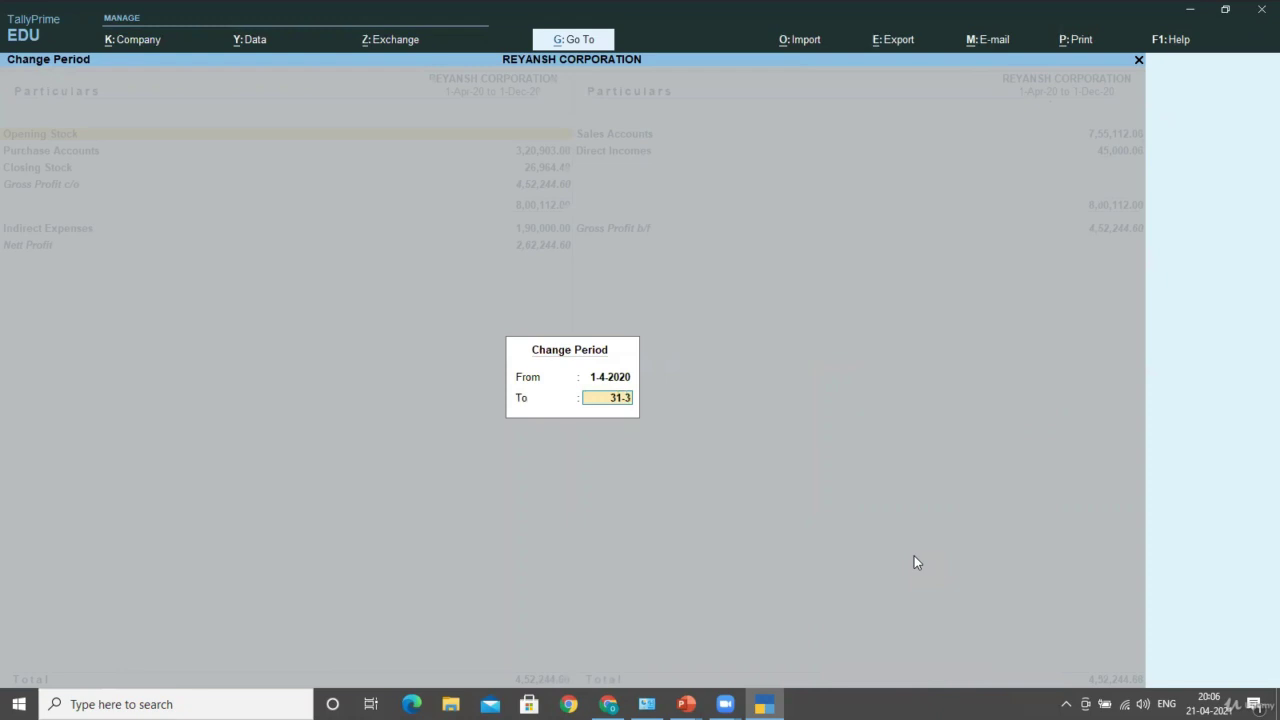
key("Return")
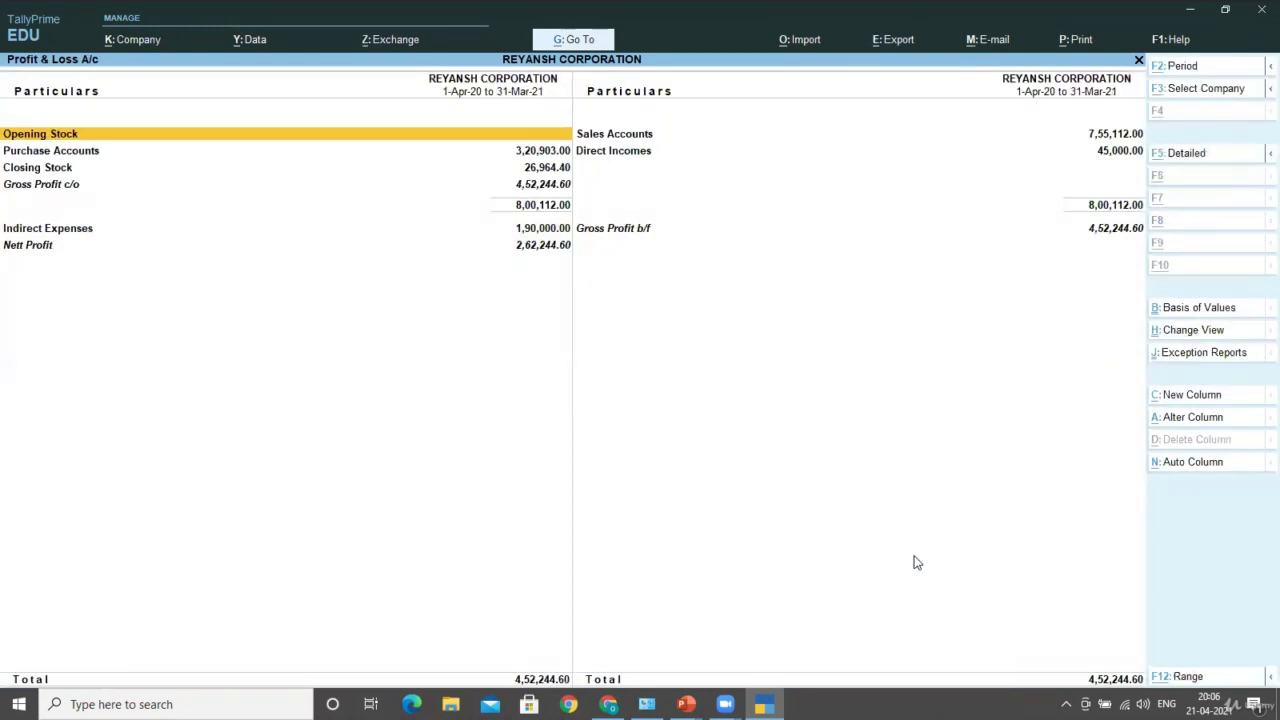
key("alt+F5")
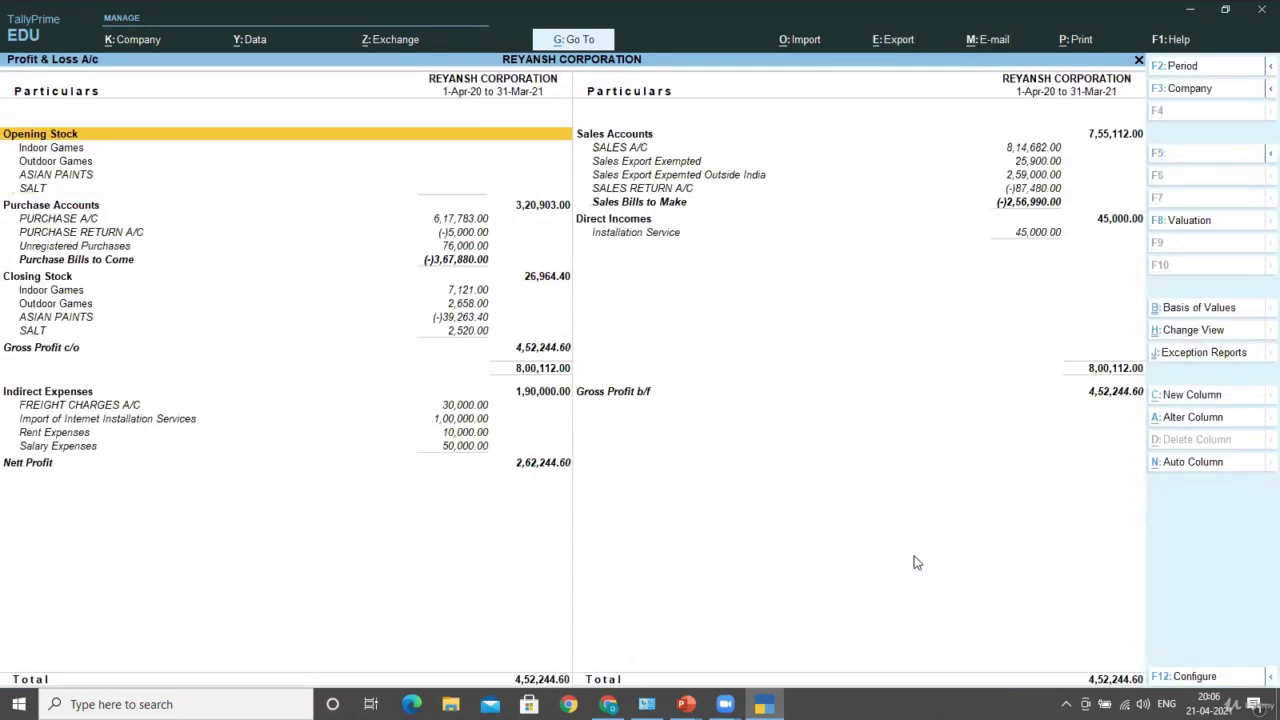
Step: View the print preview of the detailed Profit & Loss A/c, then close it and return to the report
key("Down")
key("Up")
key("alt+p")
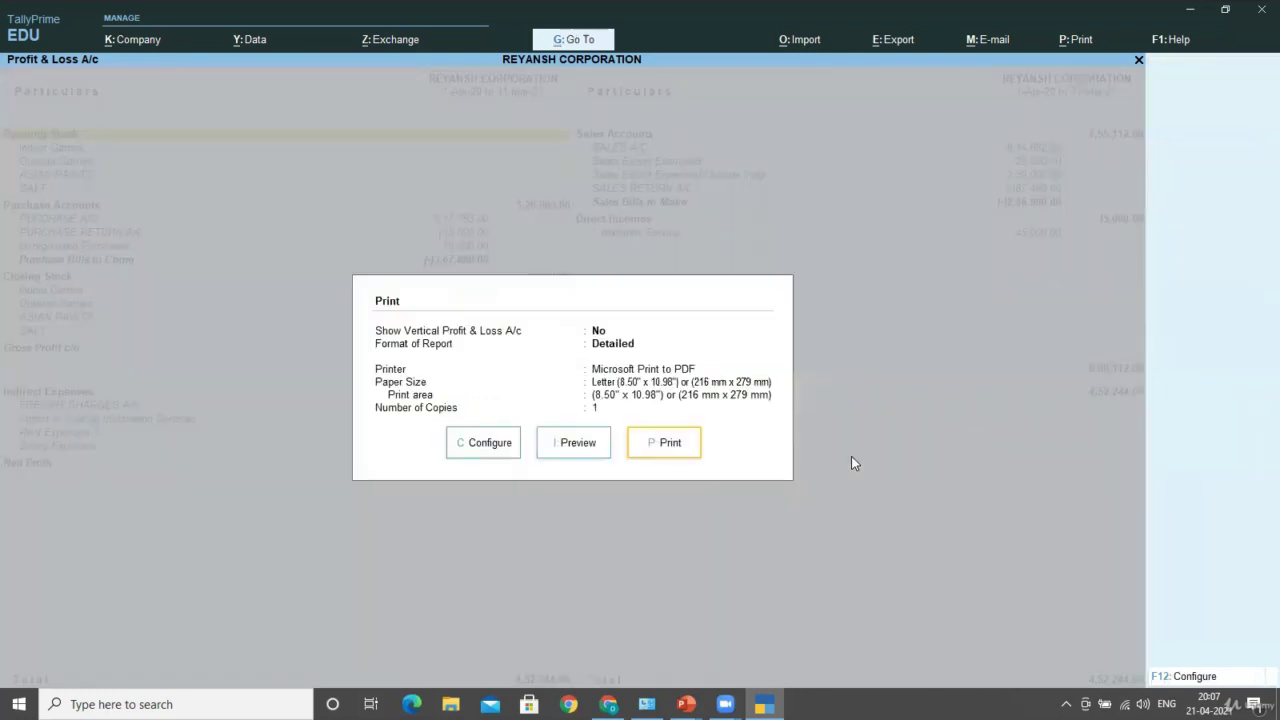
left_click(575, 450)
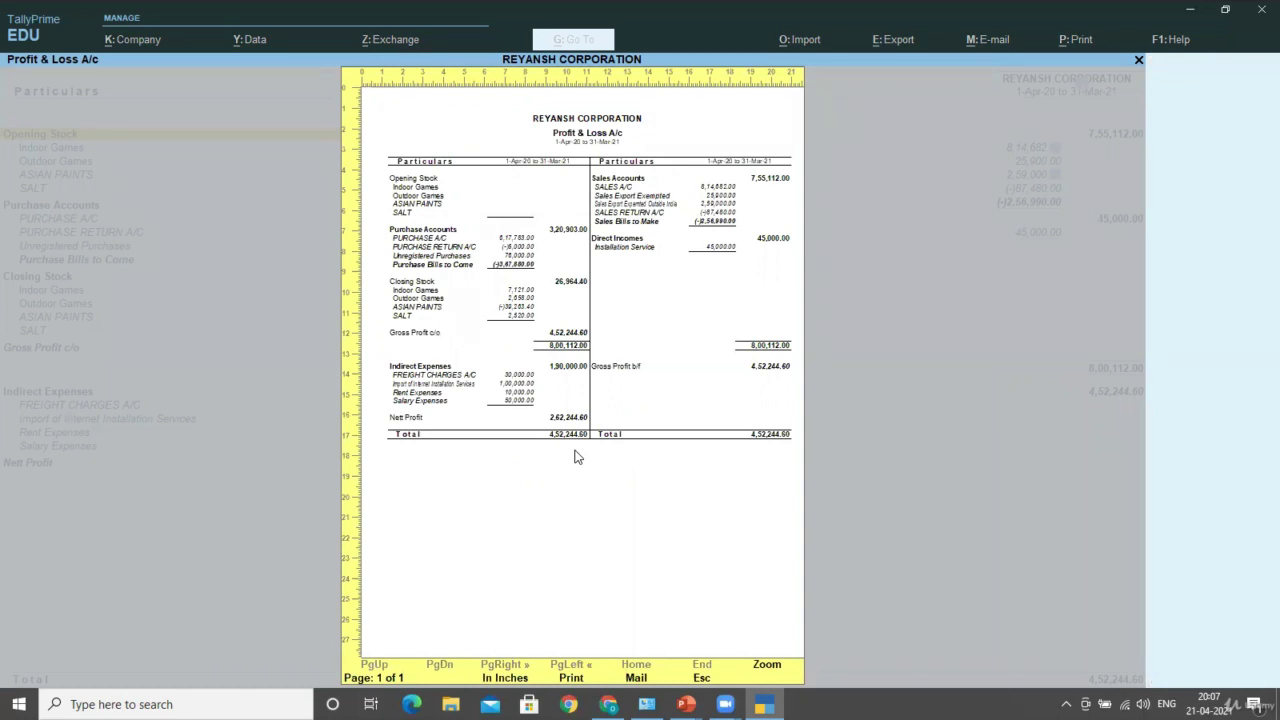
key("Escape")
key("Escape")
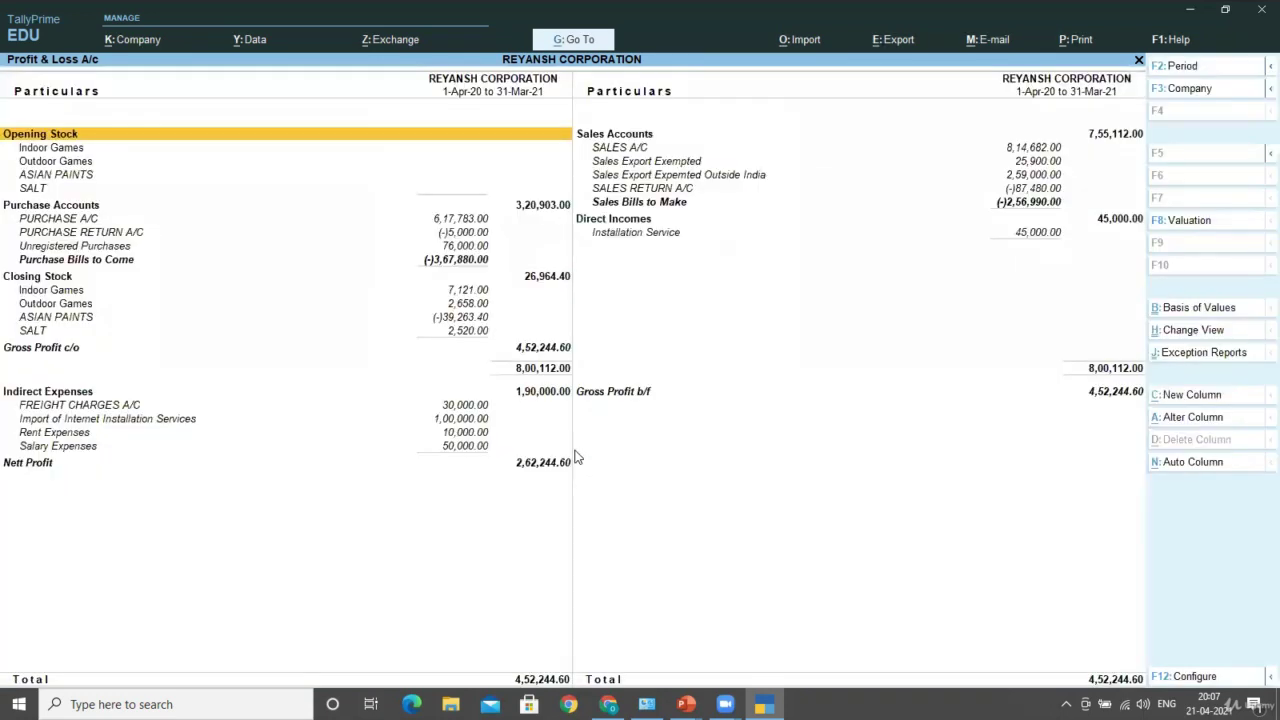
Step: Open the Balance Sheet instead of the Profit & Loss A/c and set its period from 1-4-2020 to 31-3-2021
key("Escape")
key("Up")
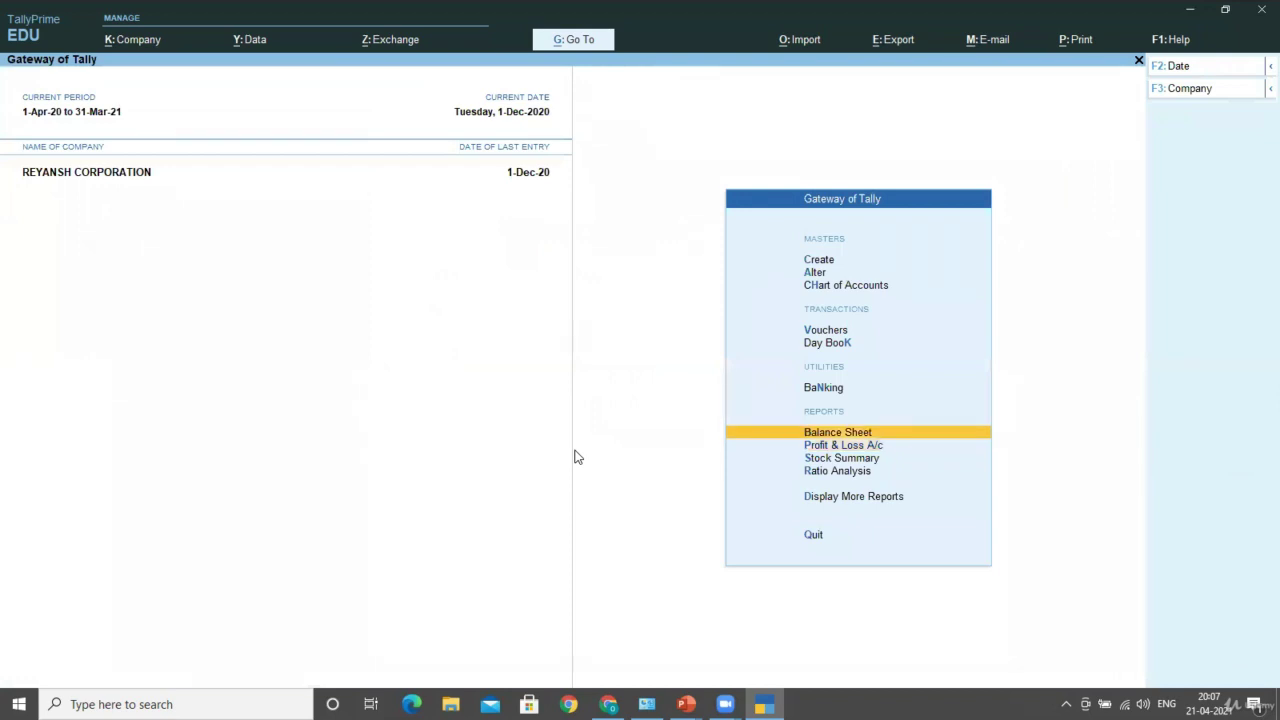
key("Return")
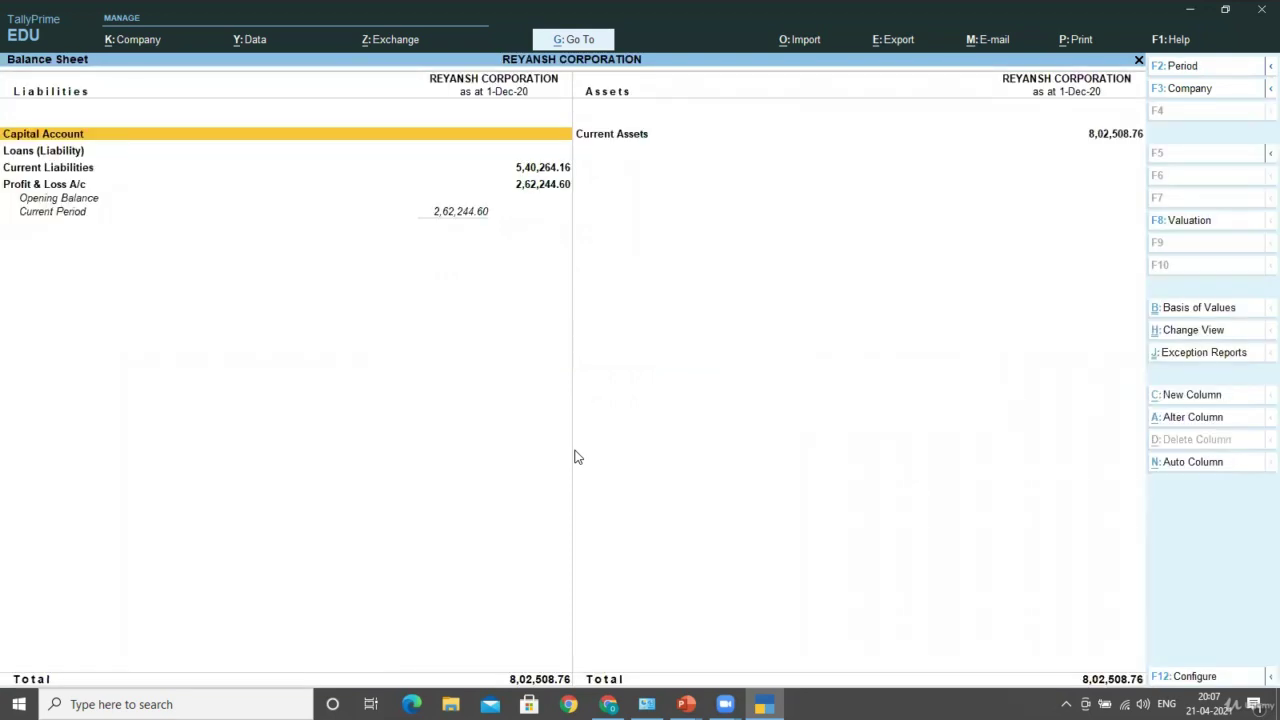
key("F2")
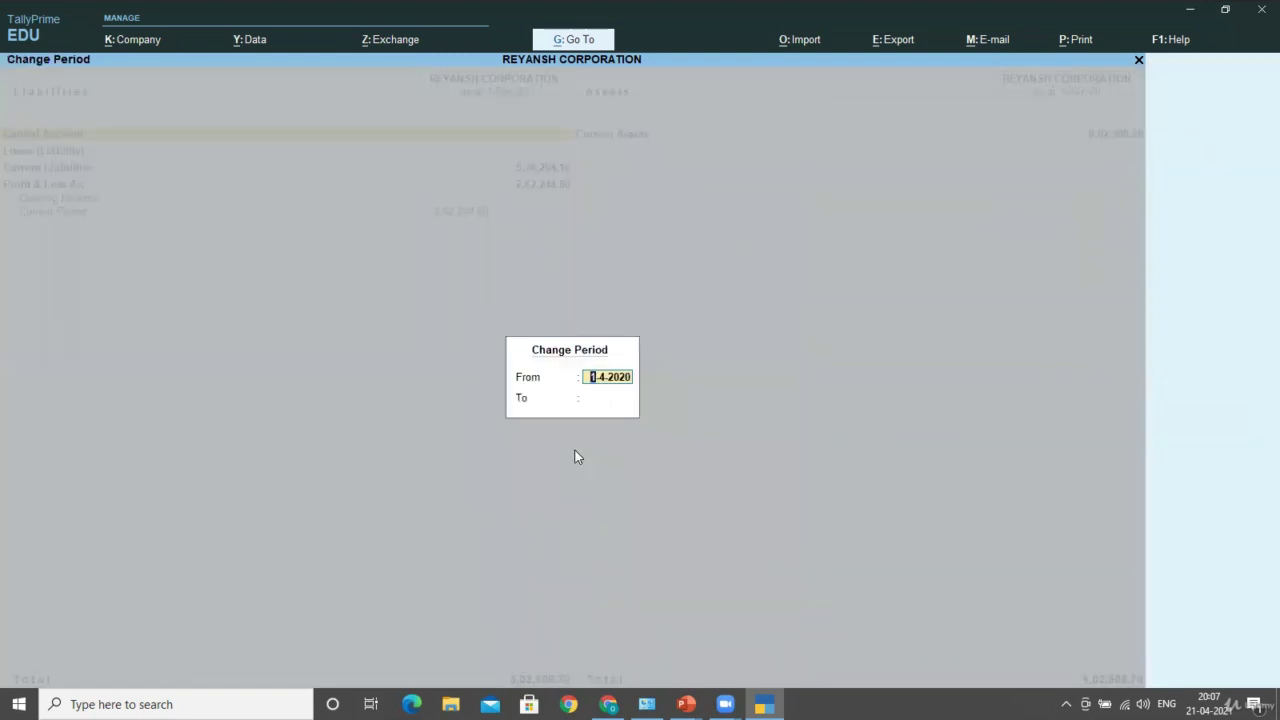
key("Return")
type("31-3")
key("Return")
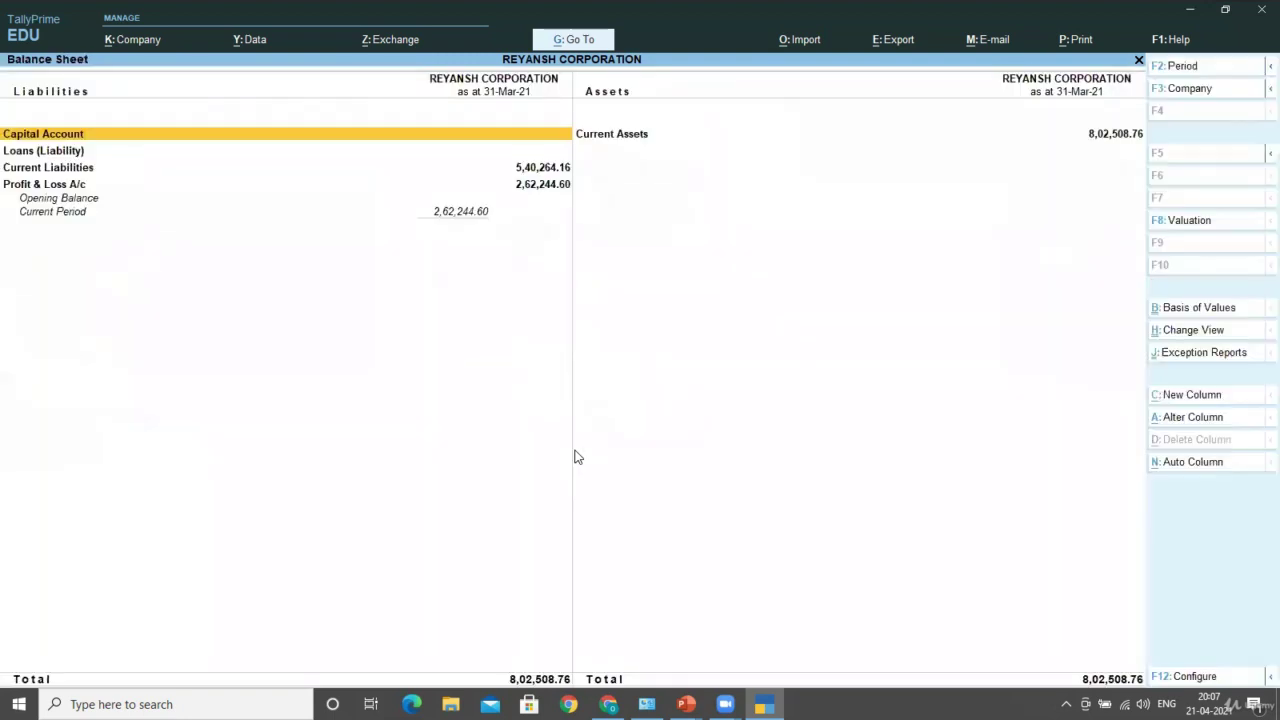
Step: Expand the Balance Sheet in detail and change it to the Vertical view
key("alt+F5")
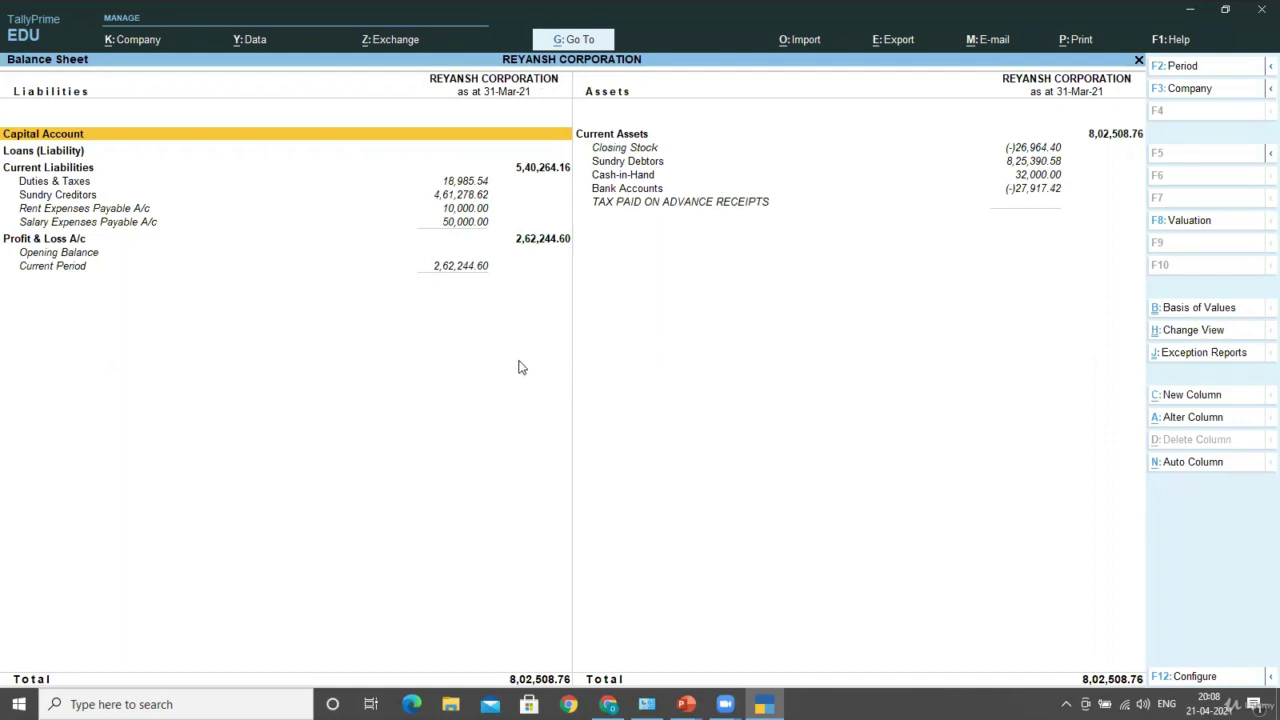
left_click(1205, 336)
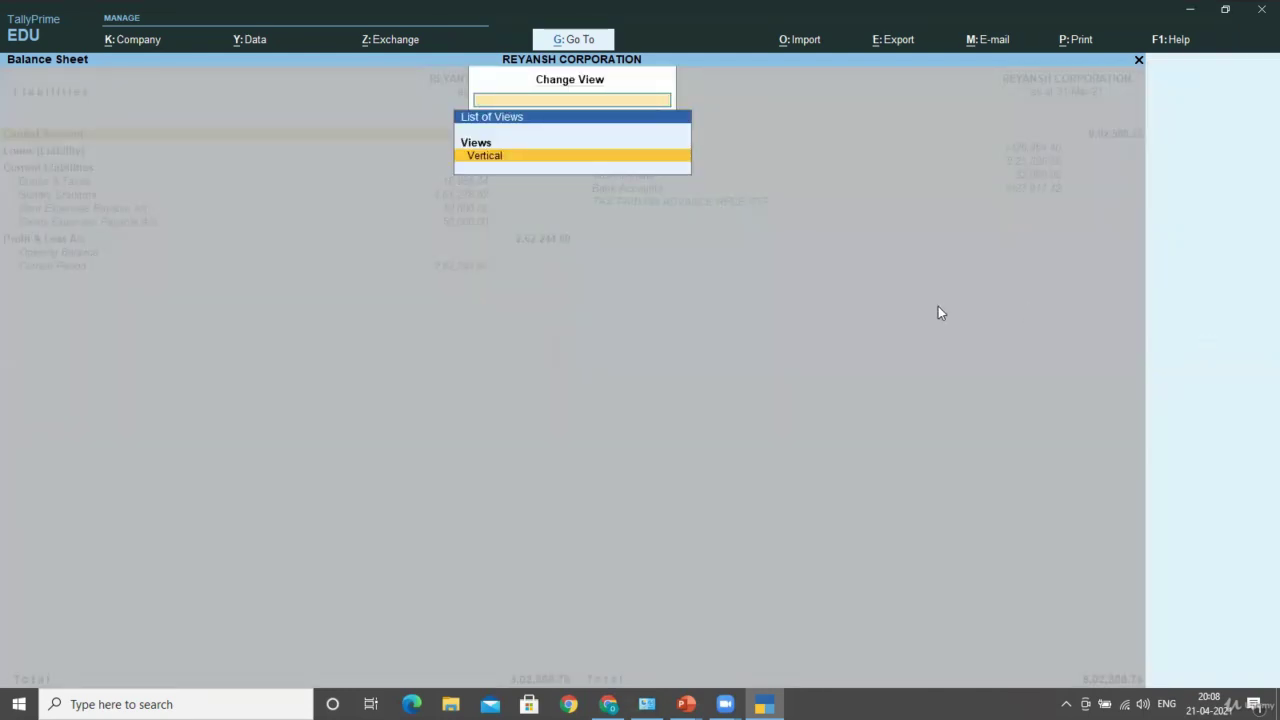
key("Return")
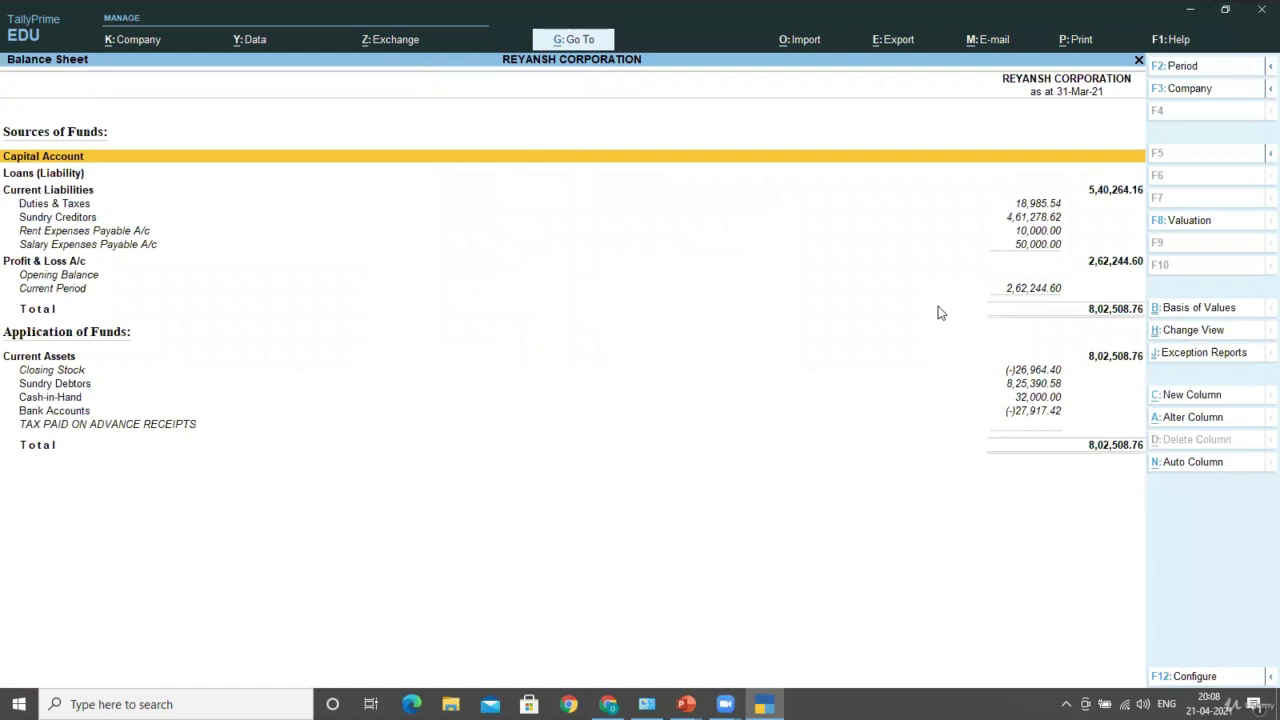
Step: Configure the Balance Sheet to show the base currency, keeping the Detailed format and the Source / Application method
left_click(1179, 678)
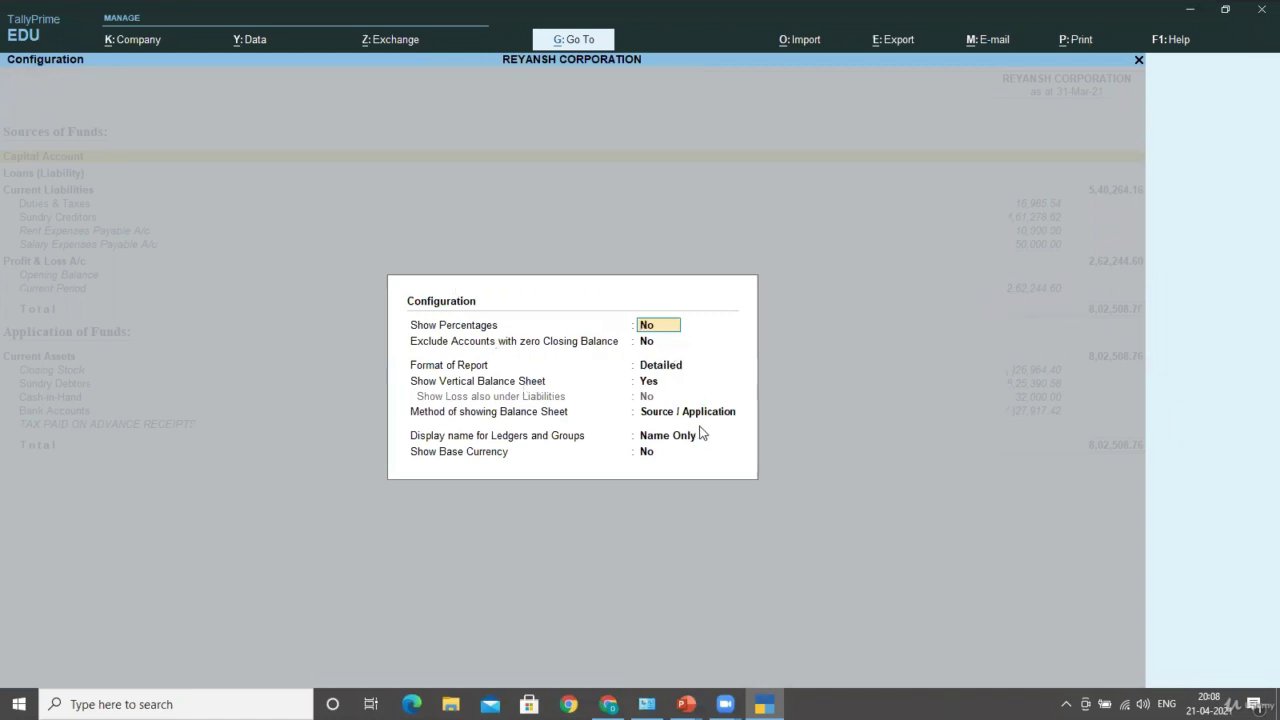
key("Return")
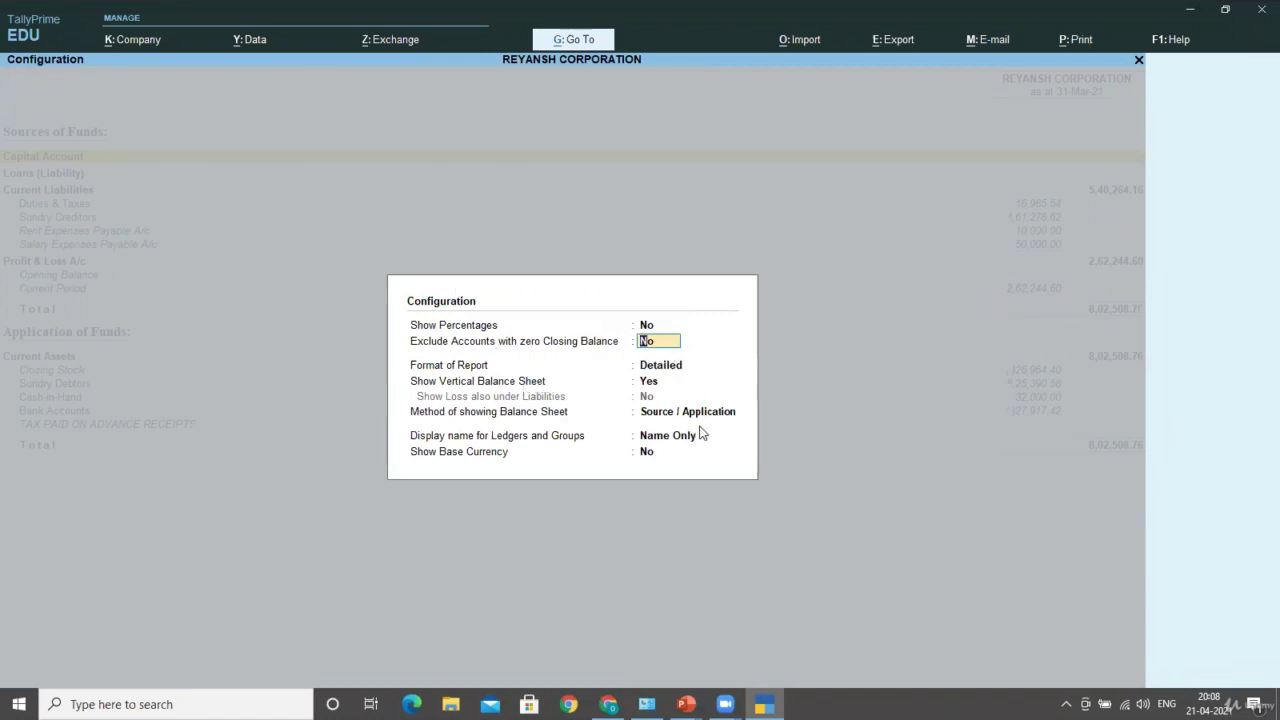
key("Return")
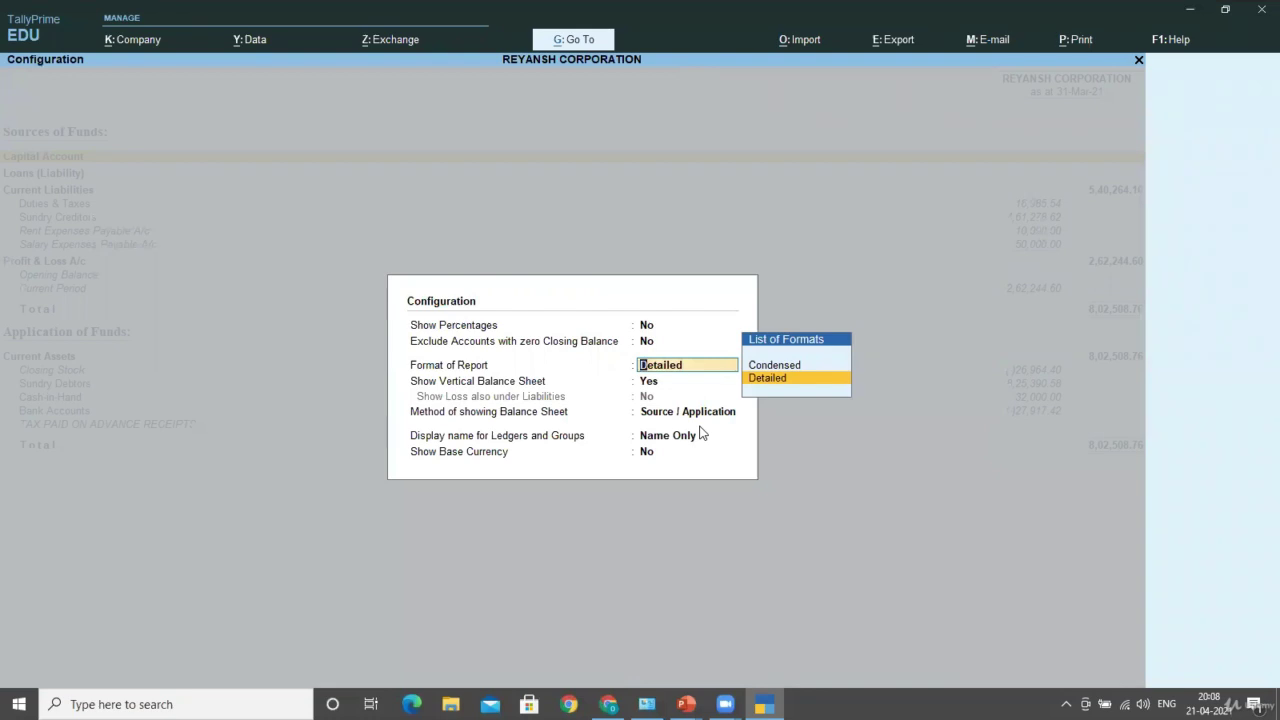
key("Return")
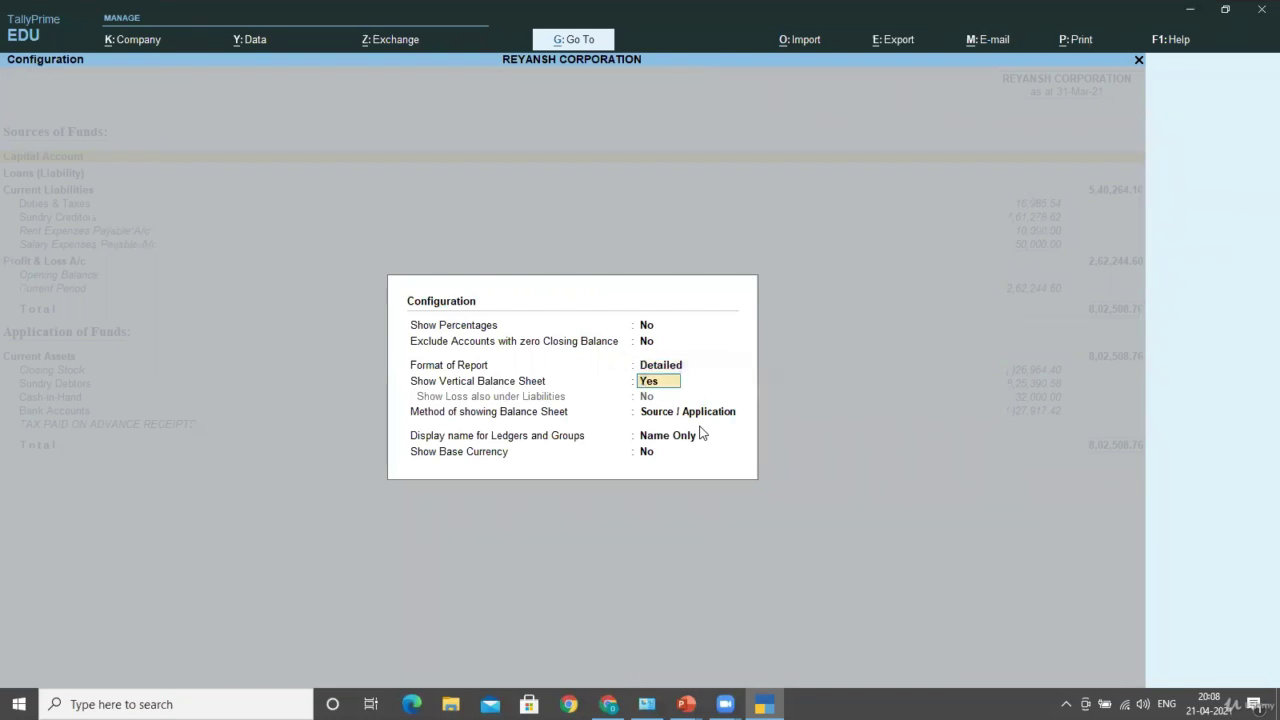
key("Return")
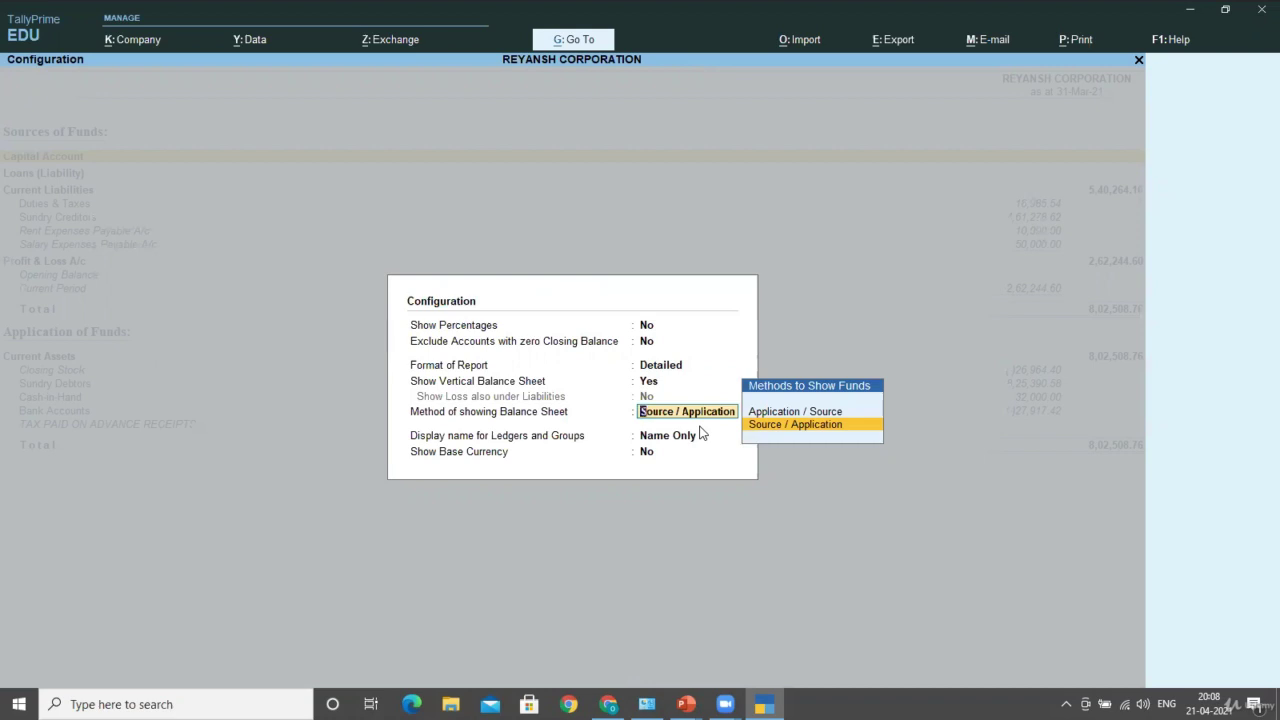
key("Return")
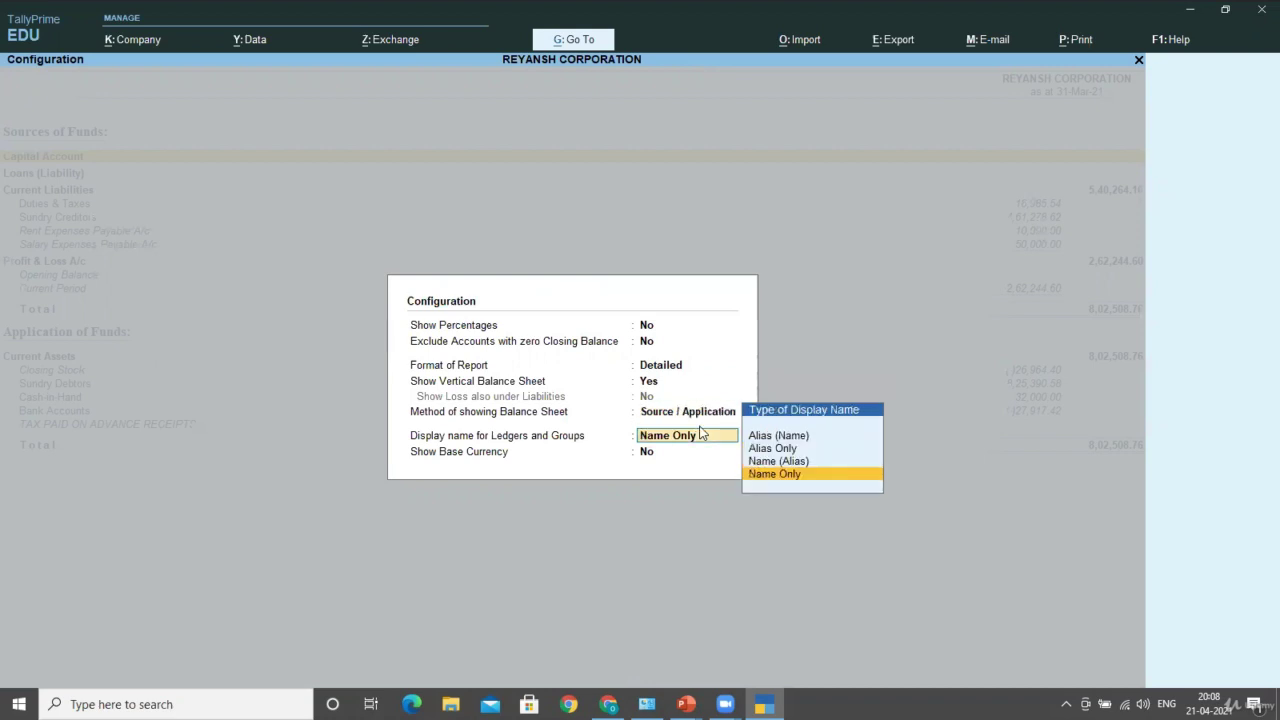
key("Return")
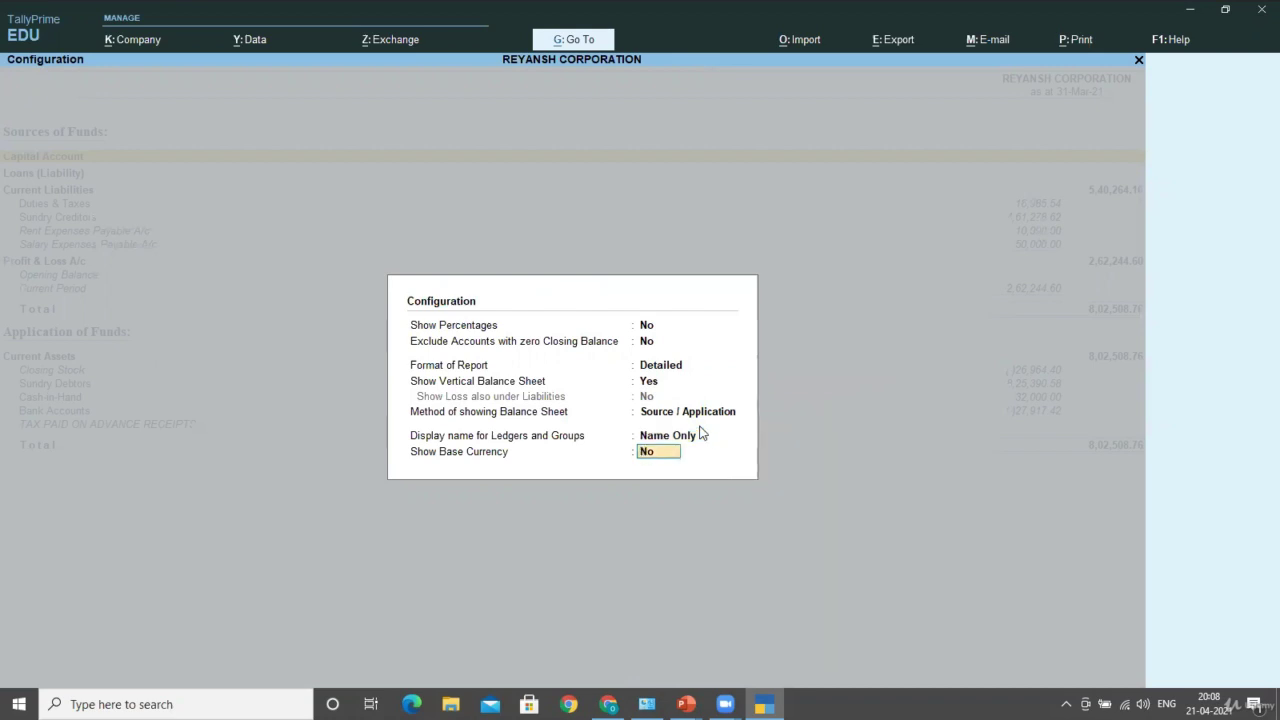
type("yes")
key("Return")
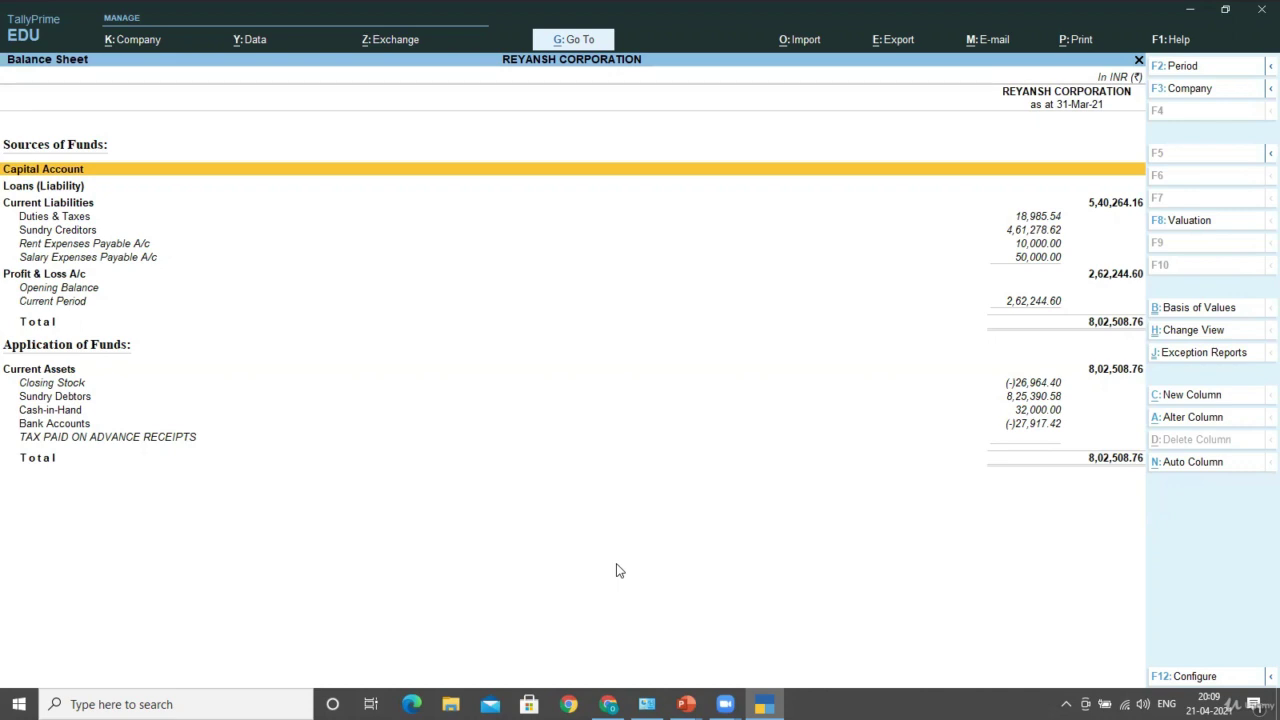
Step: Switch the Balance Sheet to the Horizontal view and back to Vertical to compare the layouts
left_click(1197, 333)
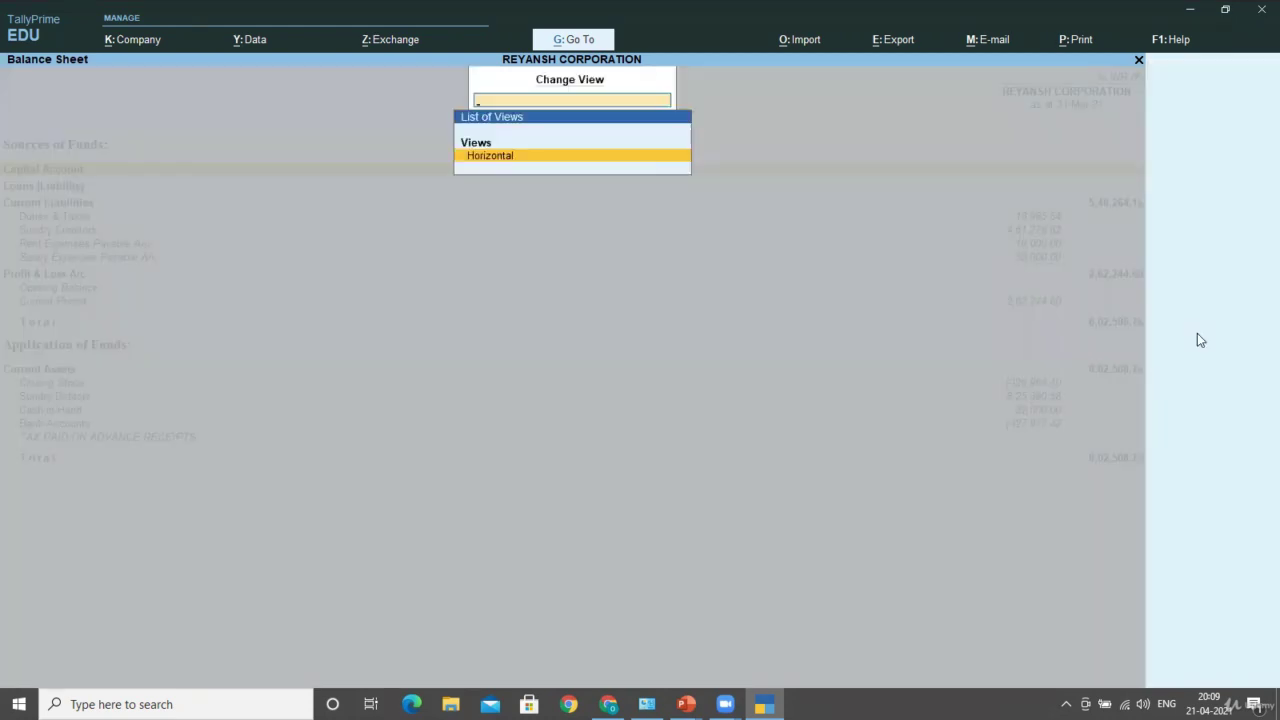
key("Return")
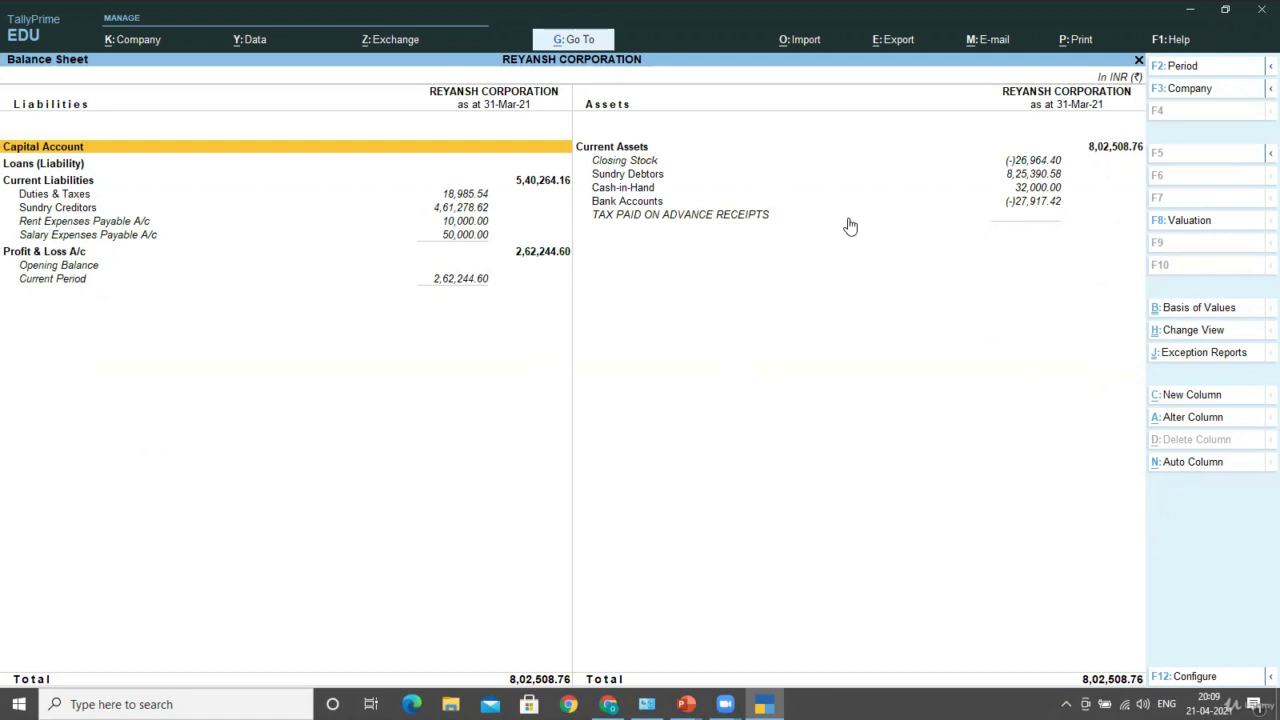
left_click(1170, 338)
key("Return")
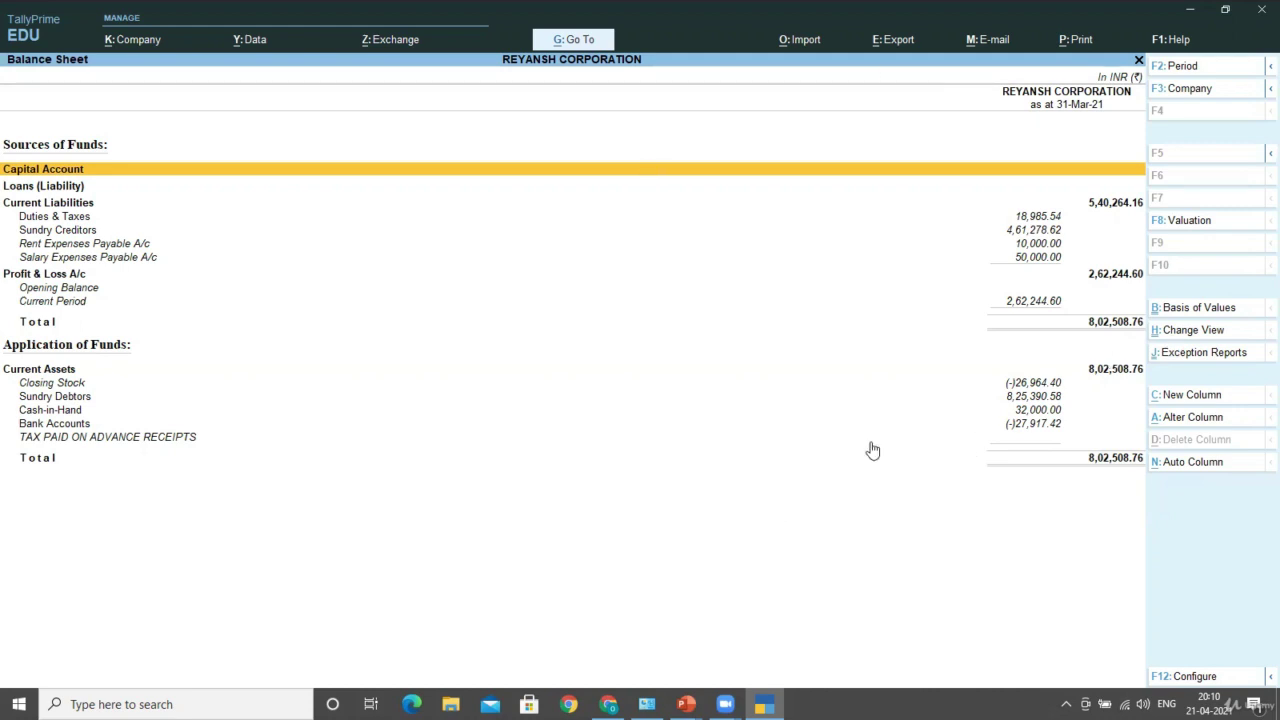
Step: View the print preview of the vertical Balance Sheet, then close everything back to the Gateway of Tally
key("ctrl")
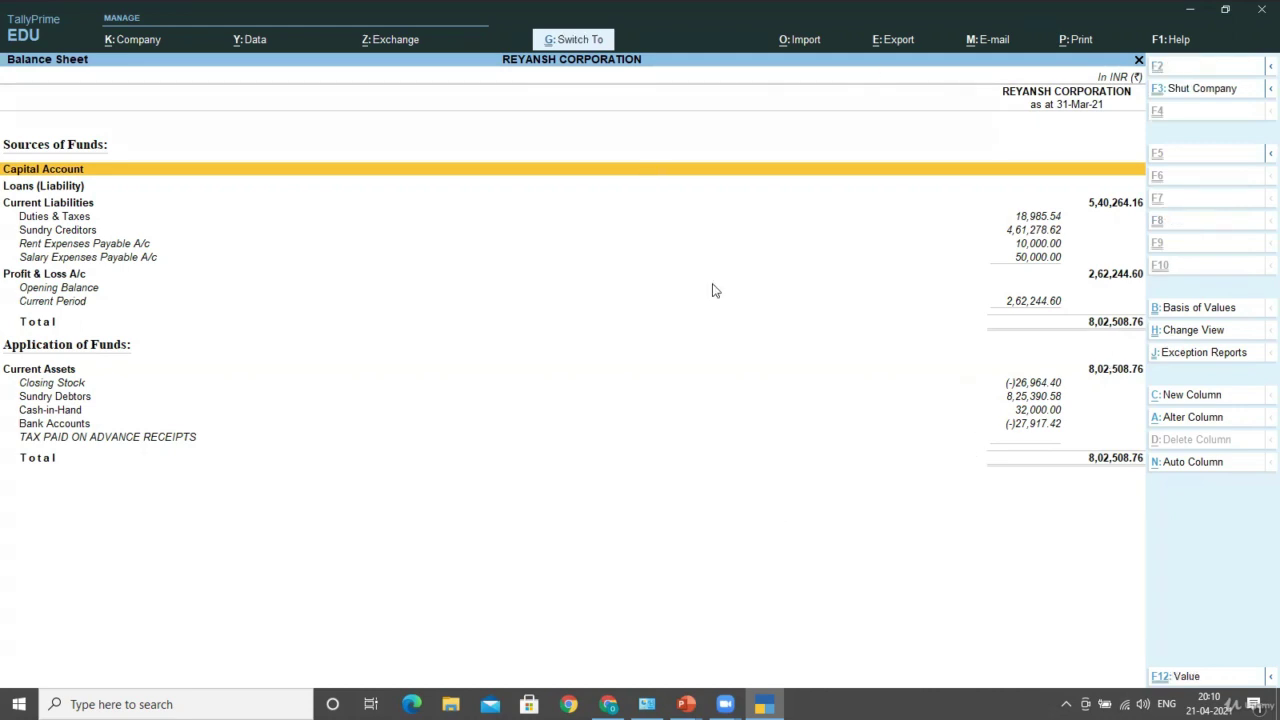
key("ctrl+p")
left_click(551, 456)
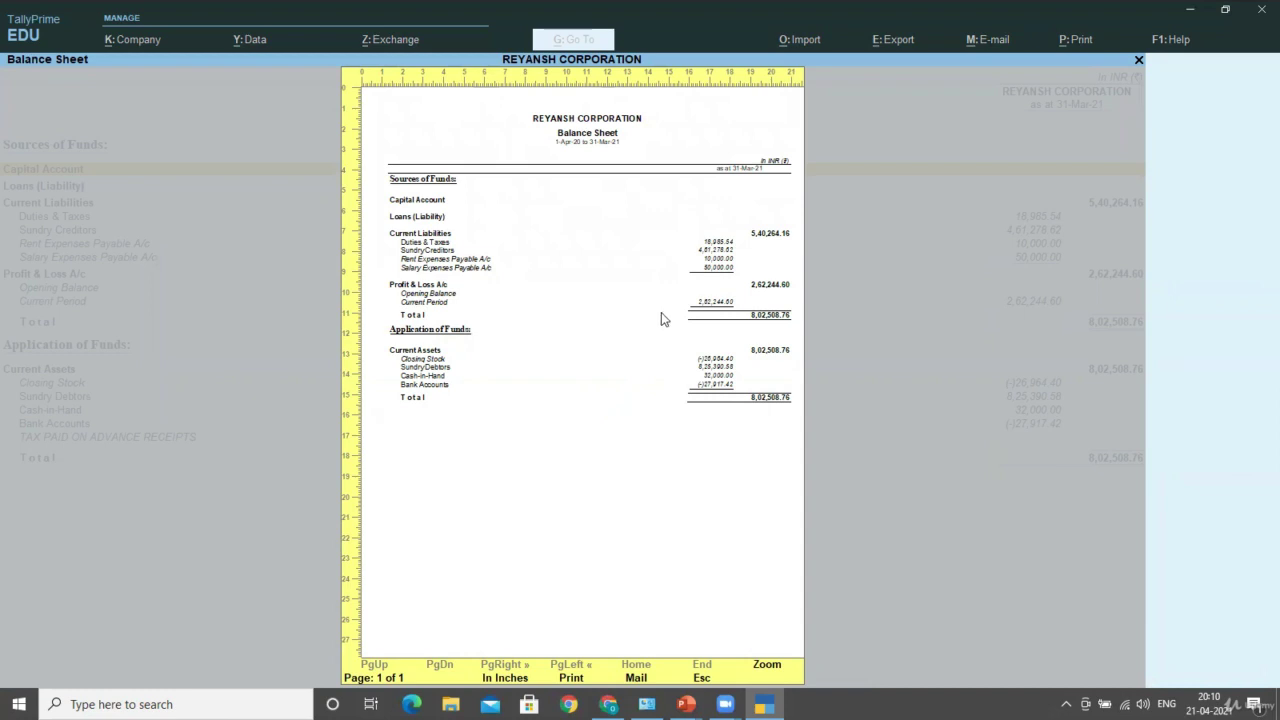
key("Escape")
key("Escape")
key("Escape")
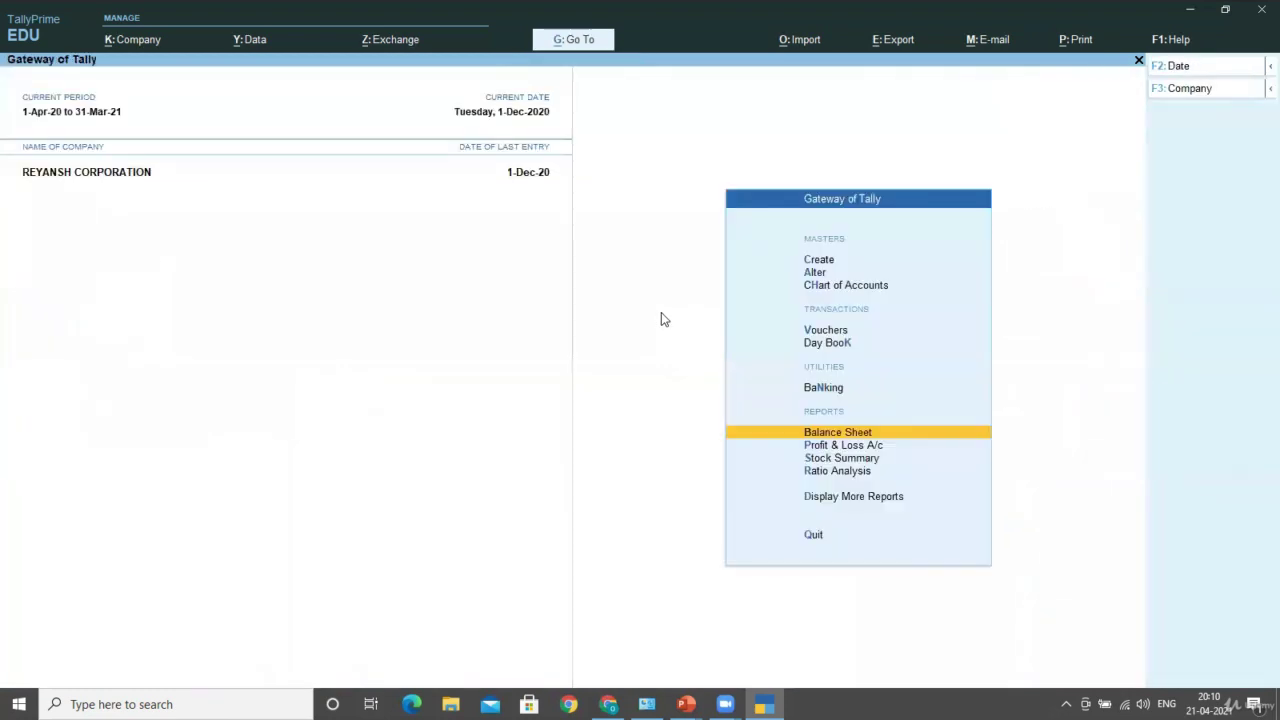